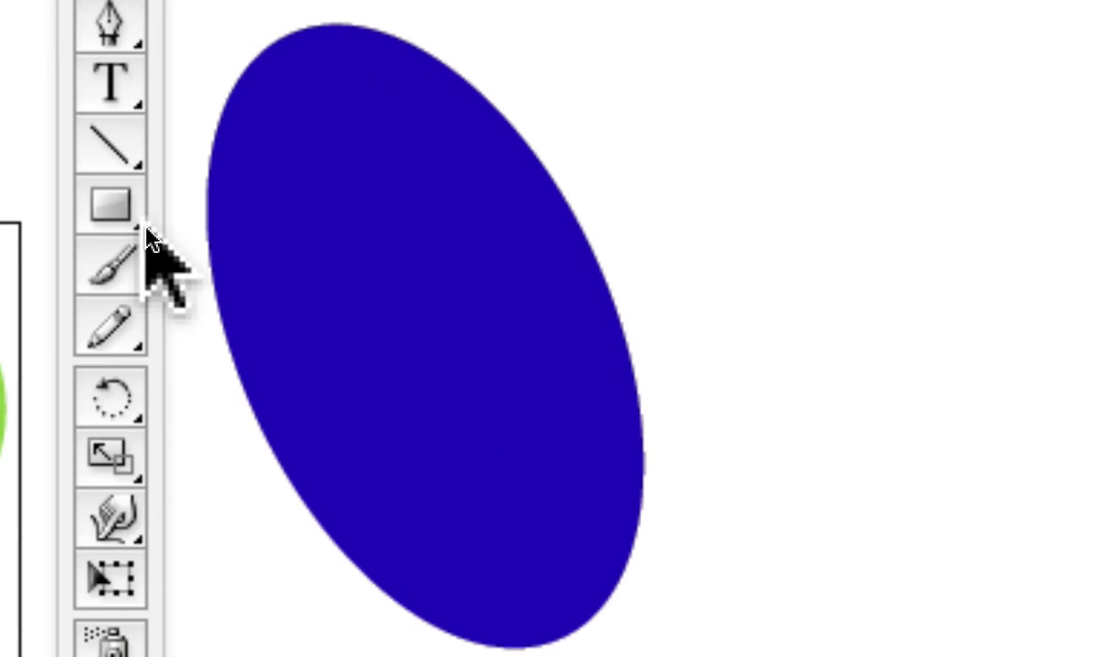
- Browse the Rotate and Scale tool flyouts and the Object menu, ending on the Scale tool
left_click(142, 291)
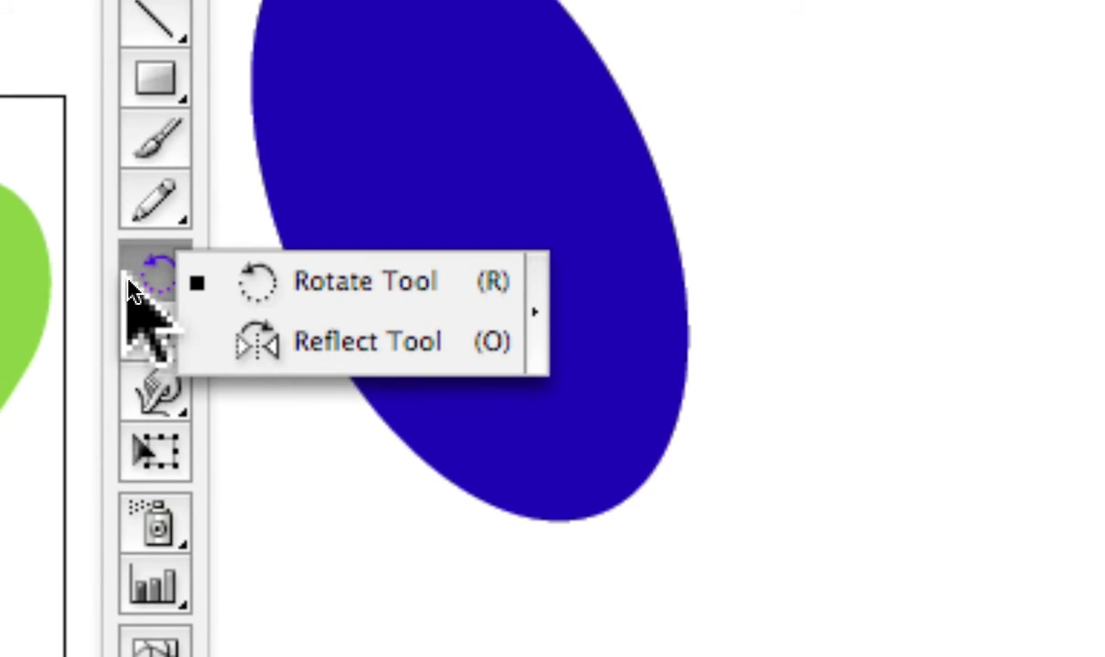
left_click(150, 342)
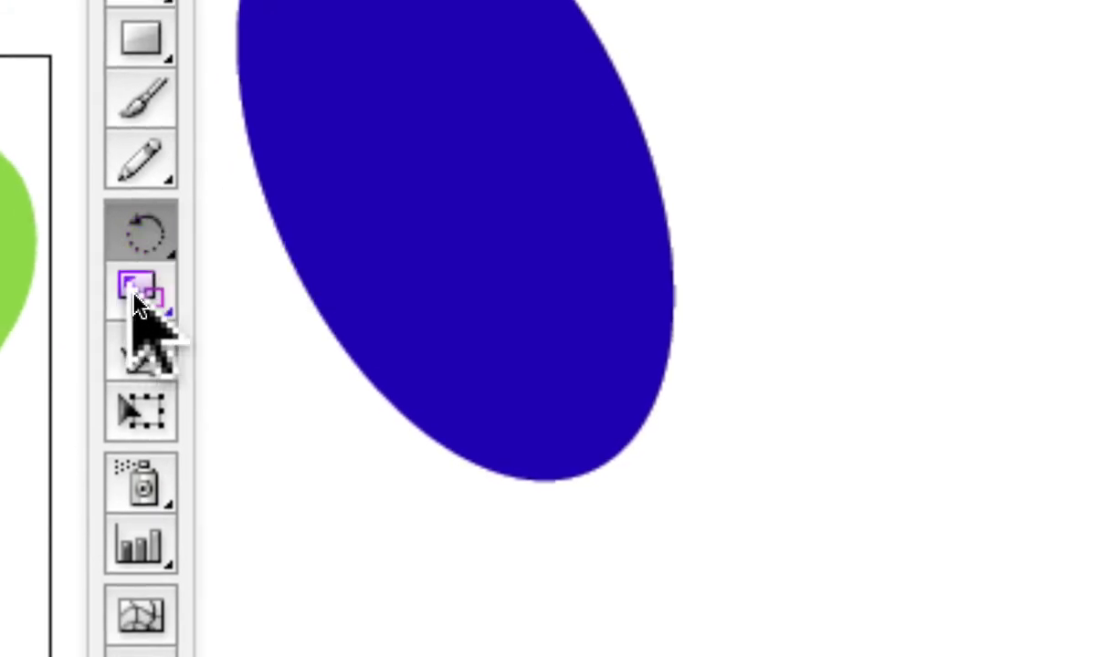
left_click(135, 299)
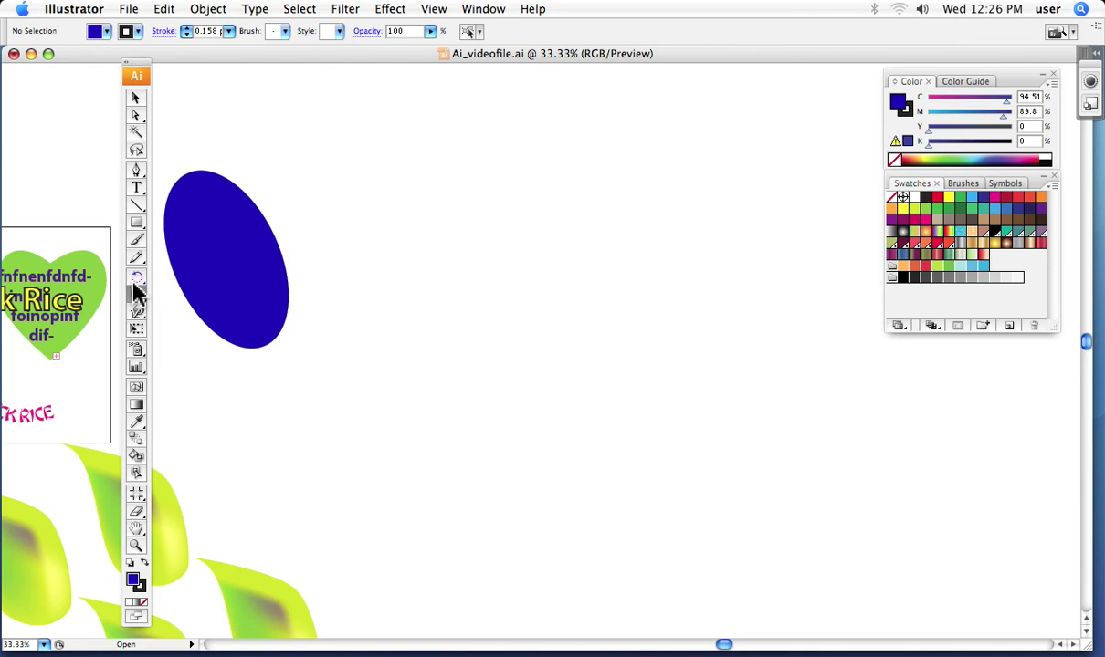
left_click(135, 290)
left_click(210, 10)
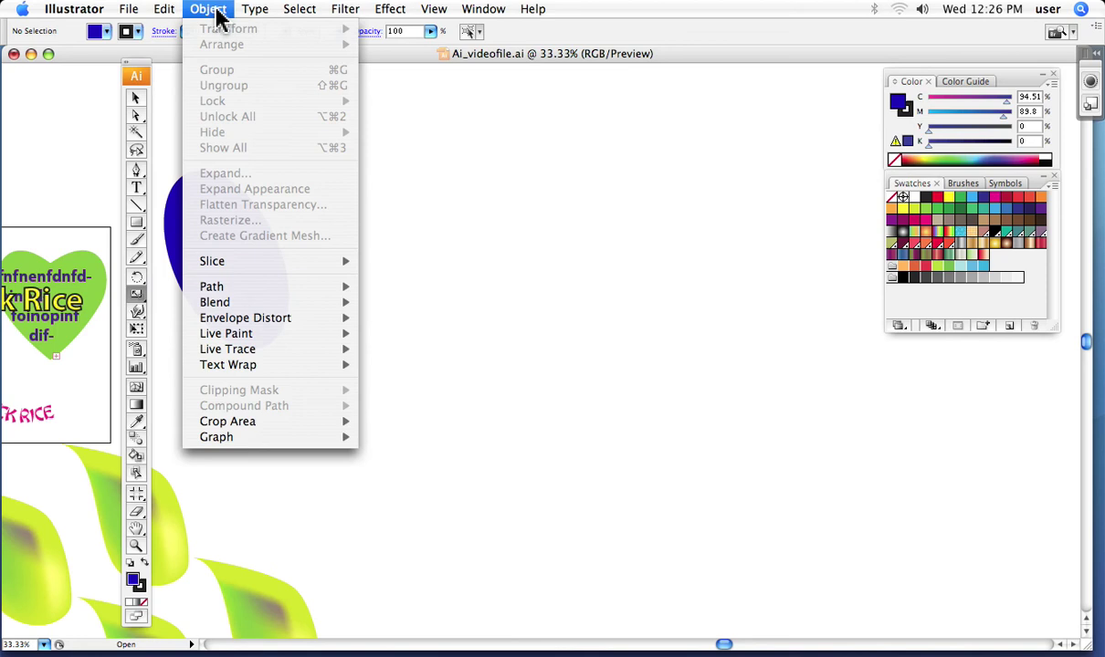
left_click(137, 228)
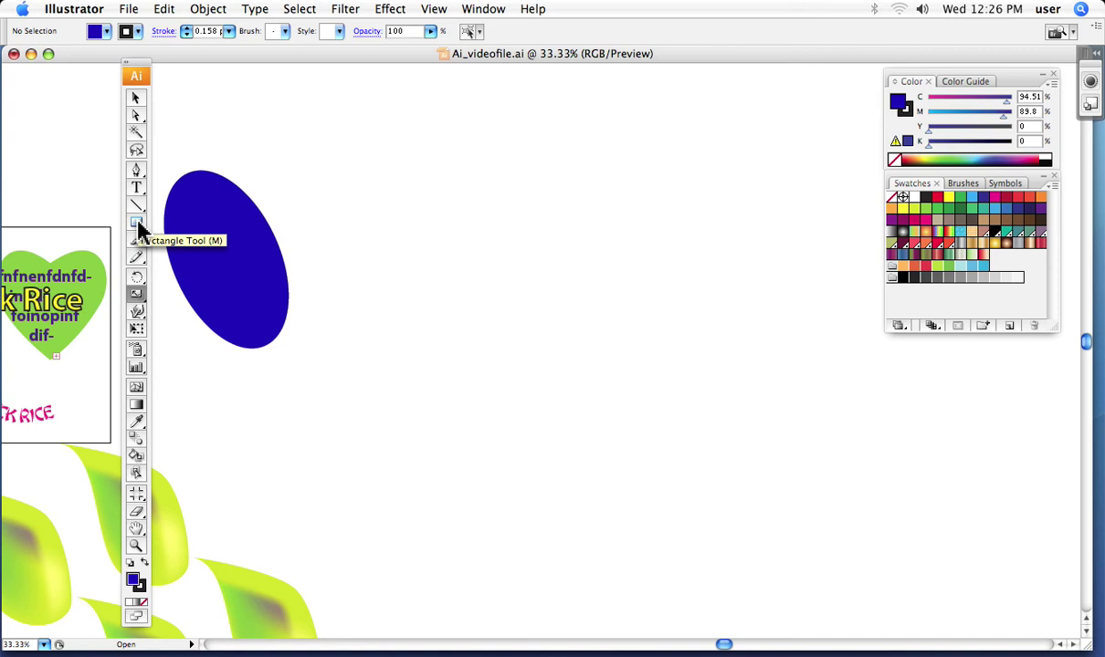
- Draw a five-pointed star right of the ellipse with the Star tool and move it lower
left_click(139, 230)
left_click_drag(140, 231, 194, 299)
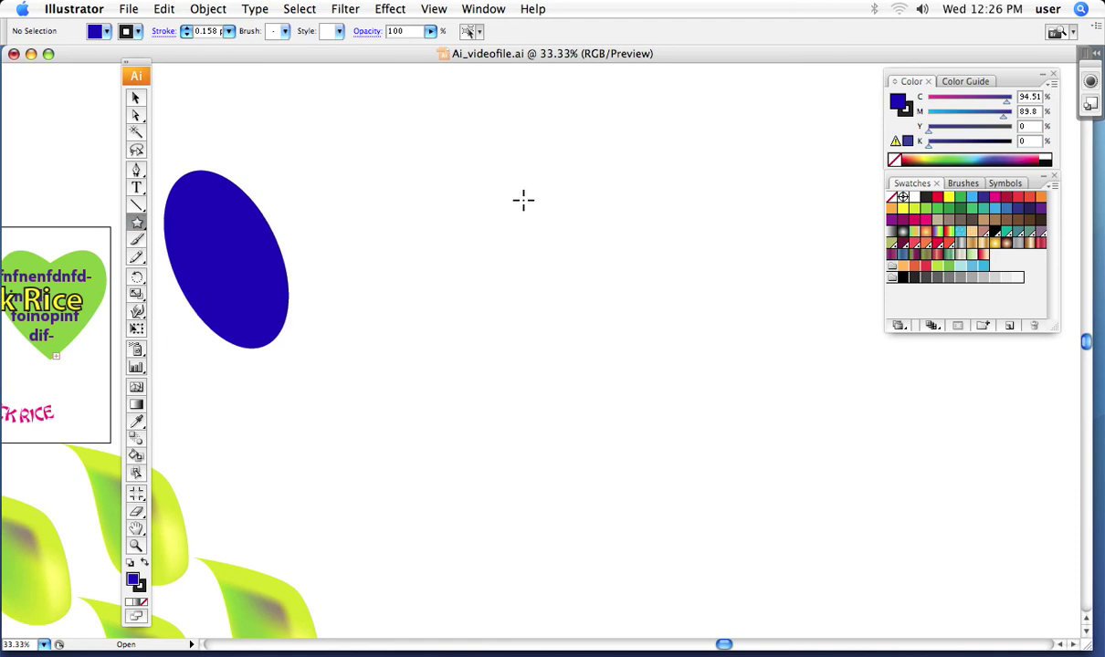
left_click_drag(534, 223, 618, 277)
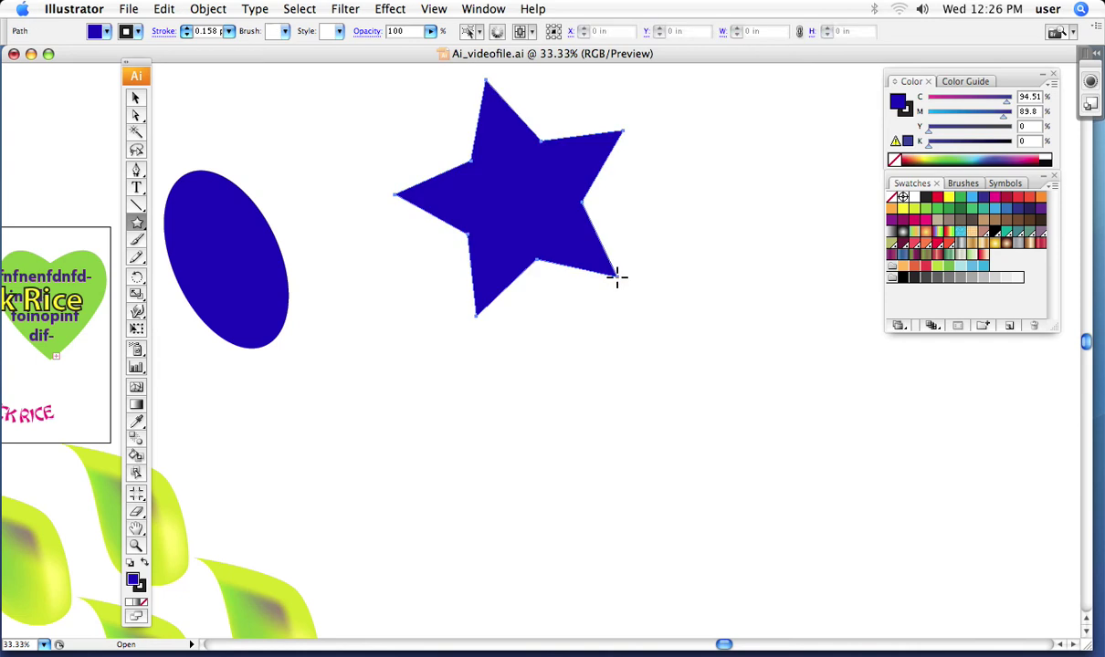
left_click(135, 99)
left_click_drag(510, 202, 508, 360)
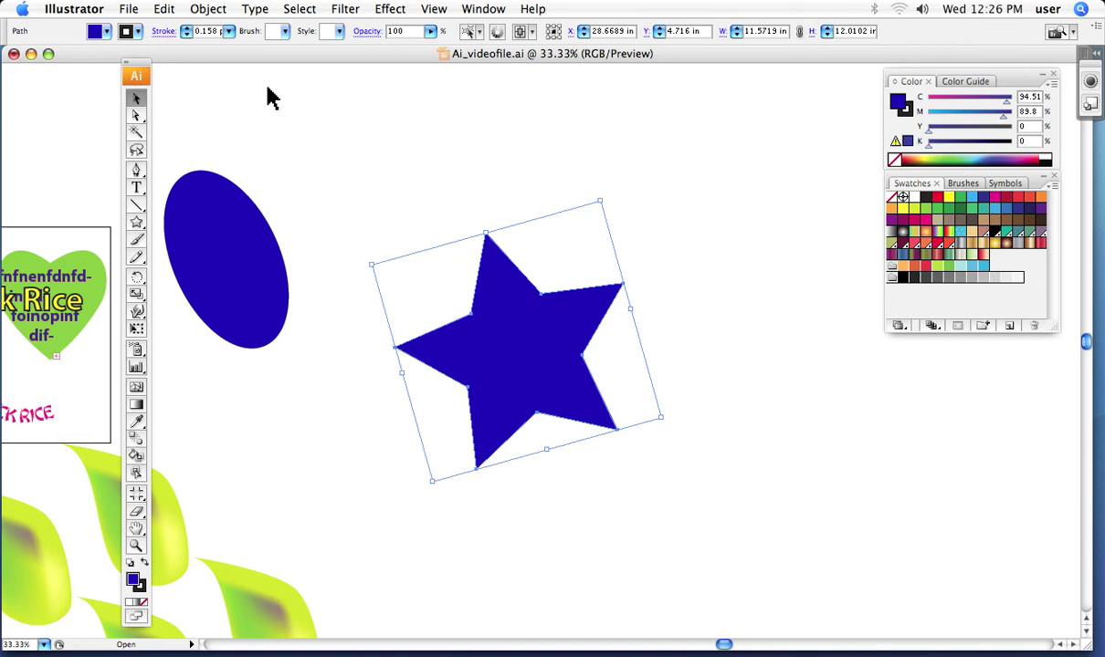
- Browse the Object > Transform submenu and close it without applying any transform
left_click(209, 11)
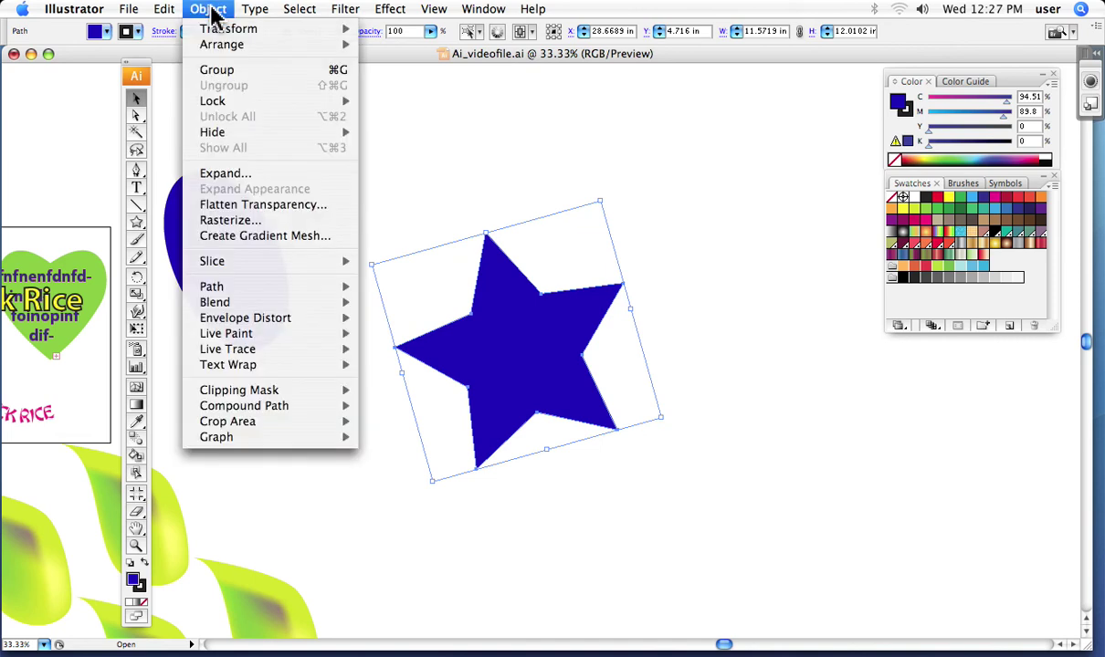
mouse_move(216, 33)
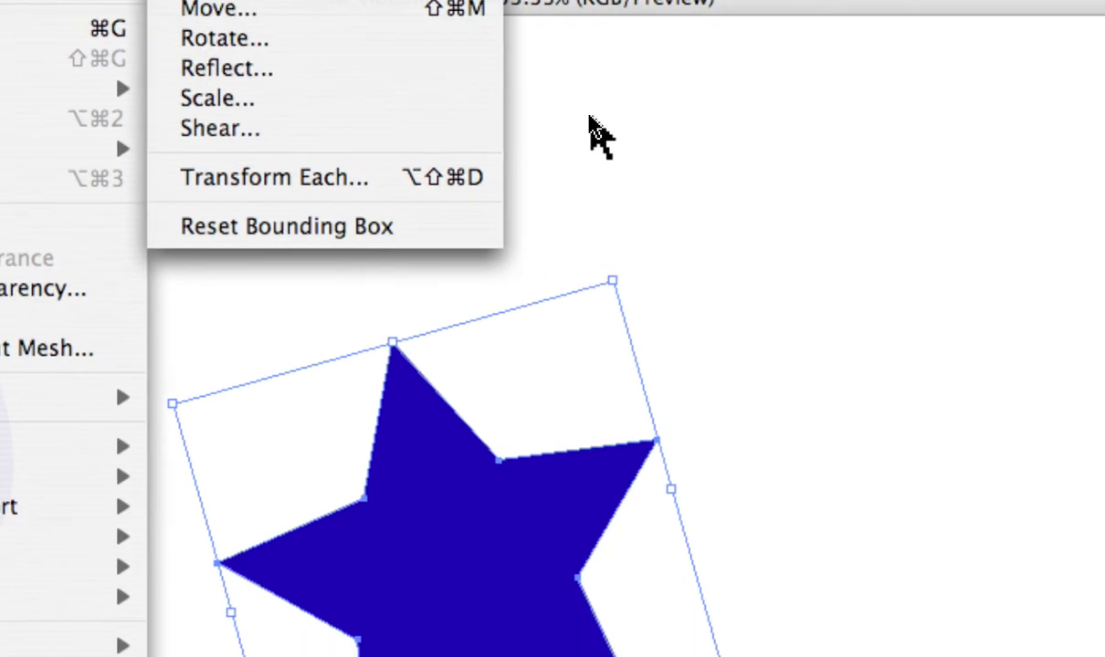
left_click(781, 173)
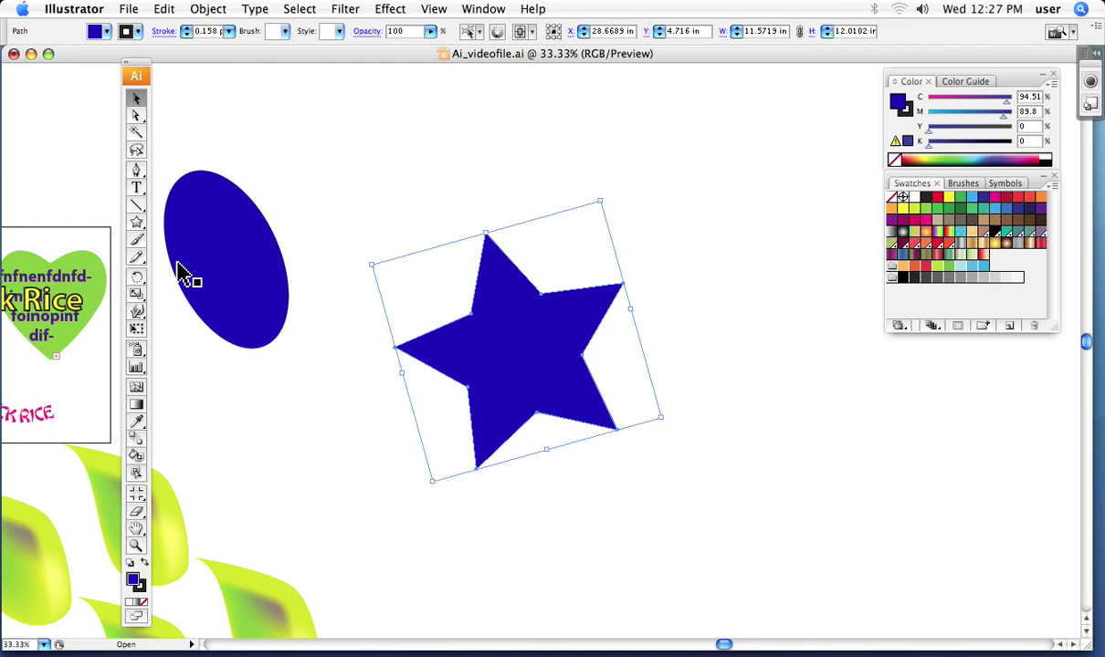
- Rotate the star clockwise around its centre with the Rotate tool
left_click(136, 302)
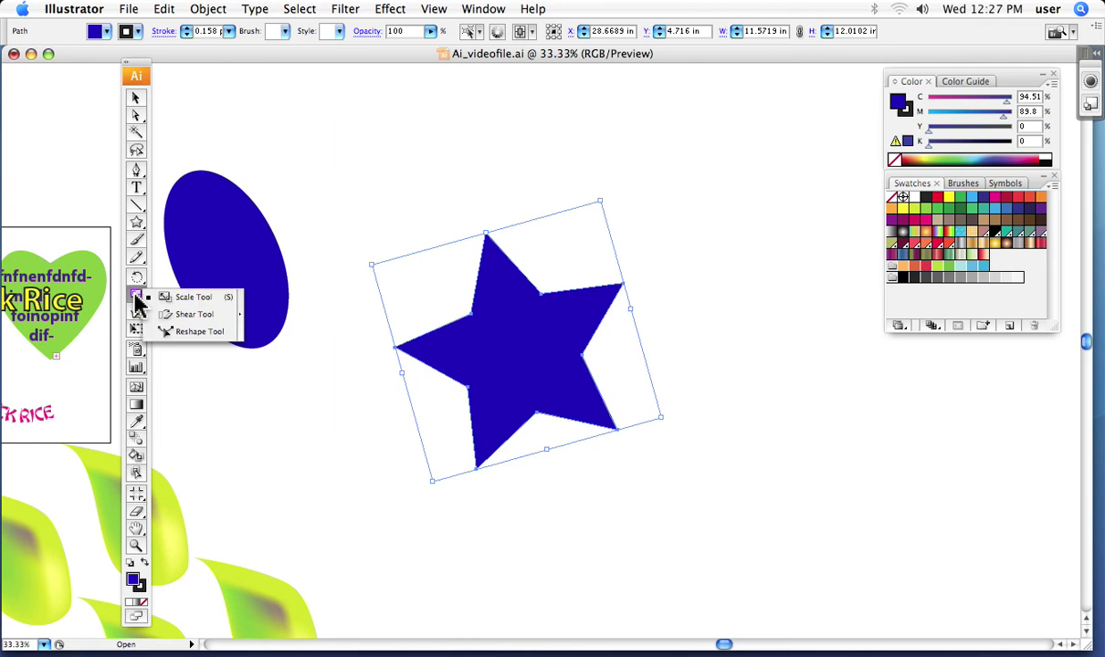
left_click(136, 284)
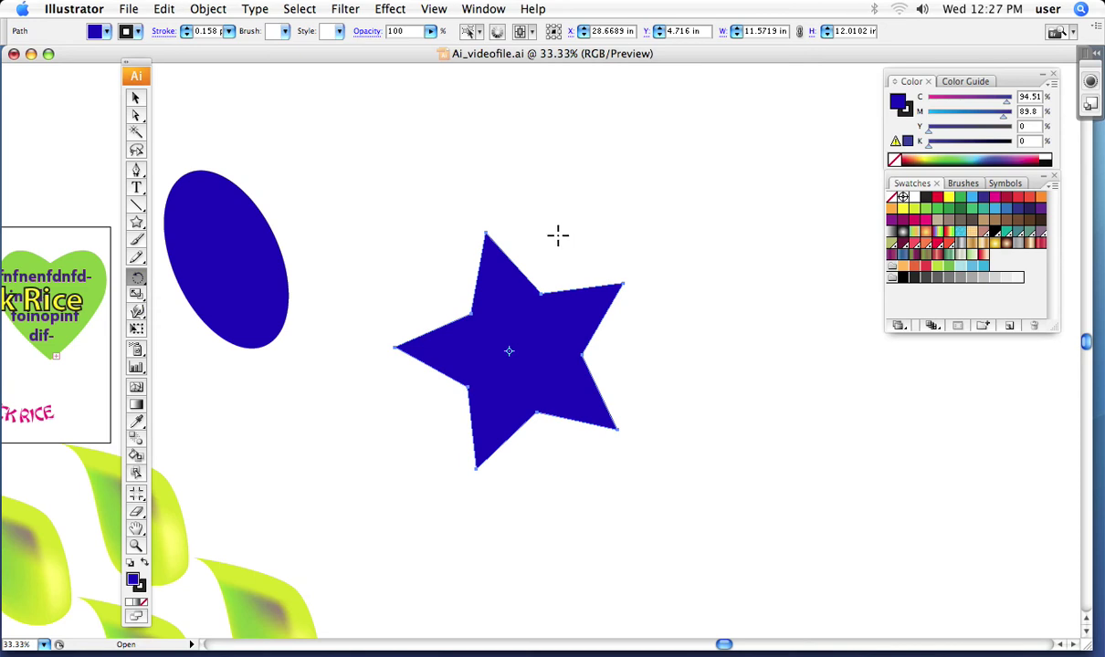
key("super")
left_click_drag(639, 253, 405, 369)
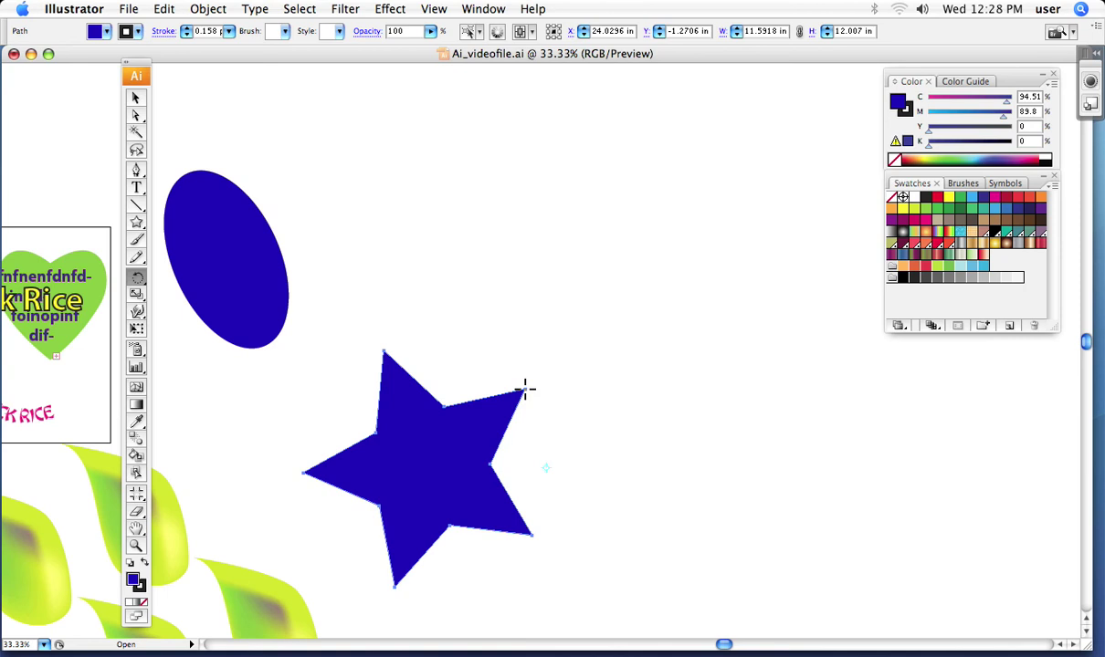
- Set a rotation pivot below the star and swing it up around that point
key("v")
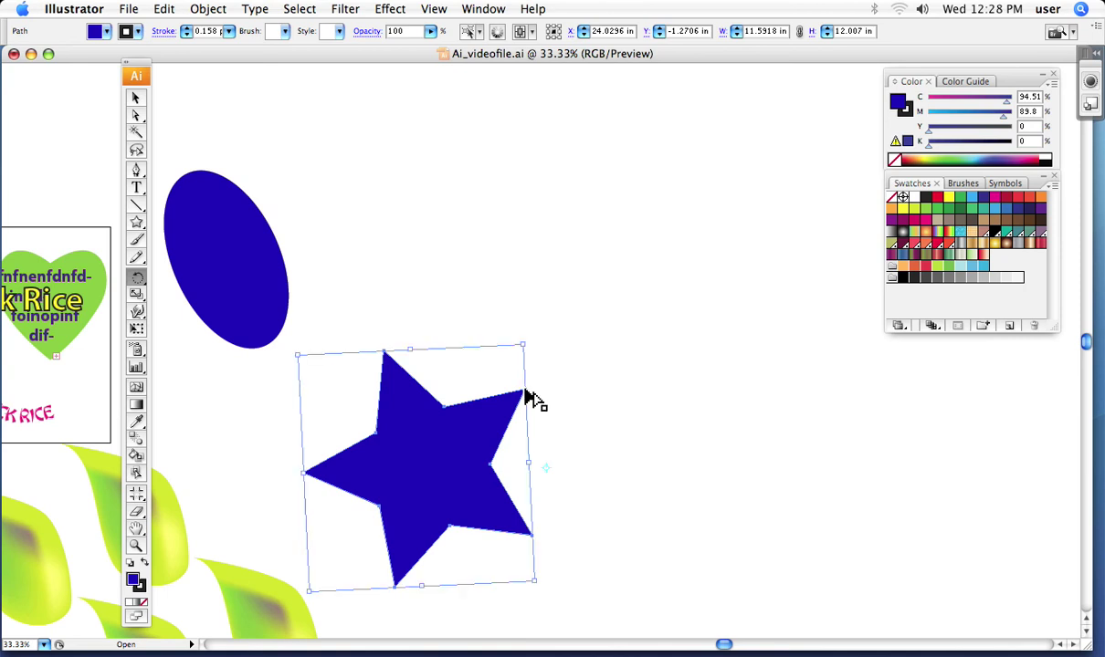
key("r")
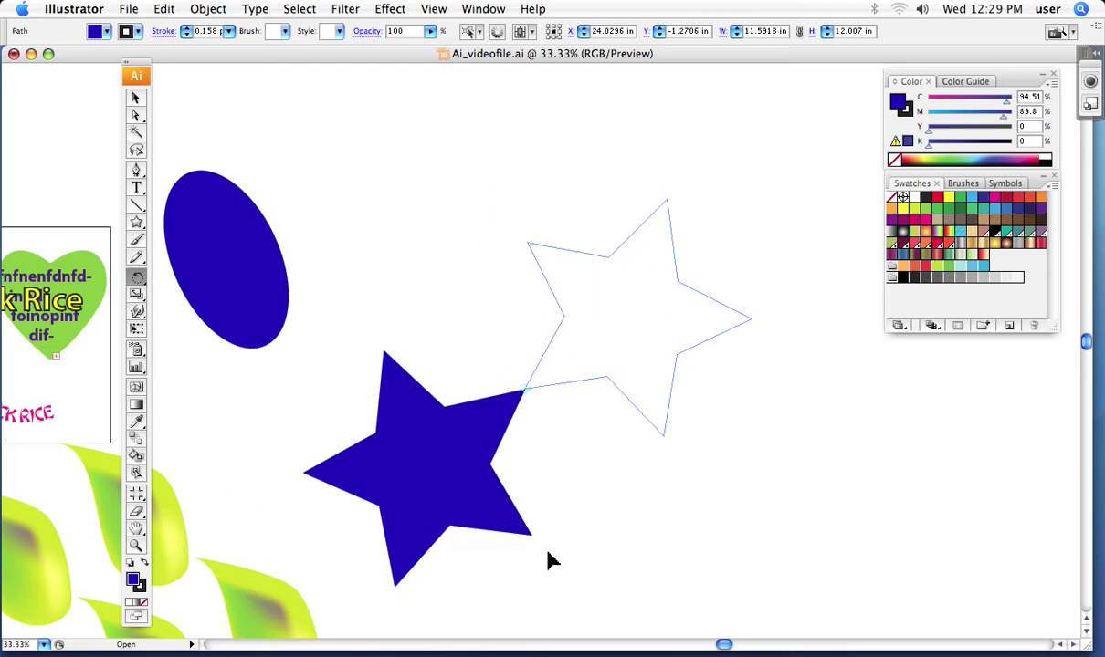
left_click_drag(549, 561, 548, 552)
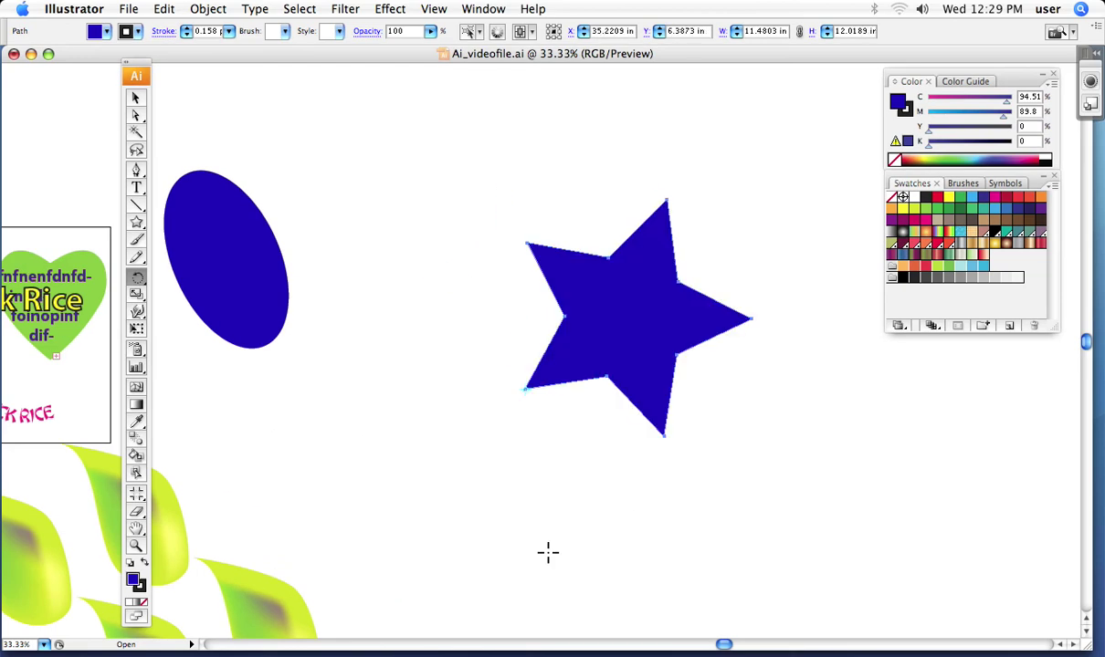
left_click(508, 414)
left_click_drag(498, 291, 474, 408)
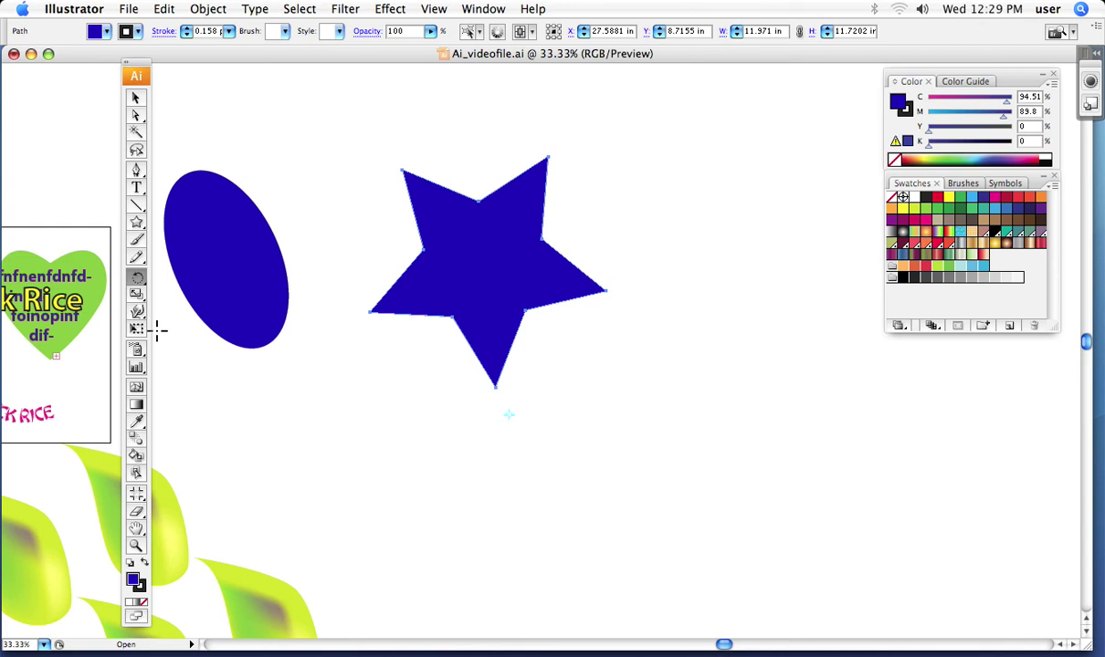
- Shear the star from its bottom point into a wide slanted shape, undoing and redoing the first attempt
left_click(139, 303)
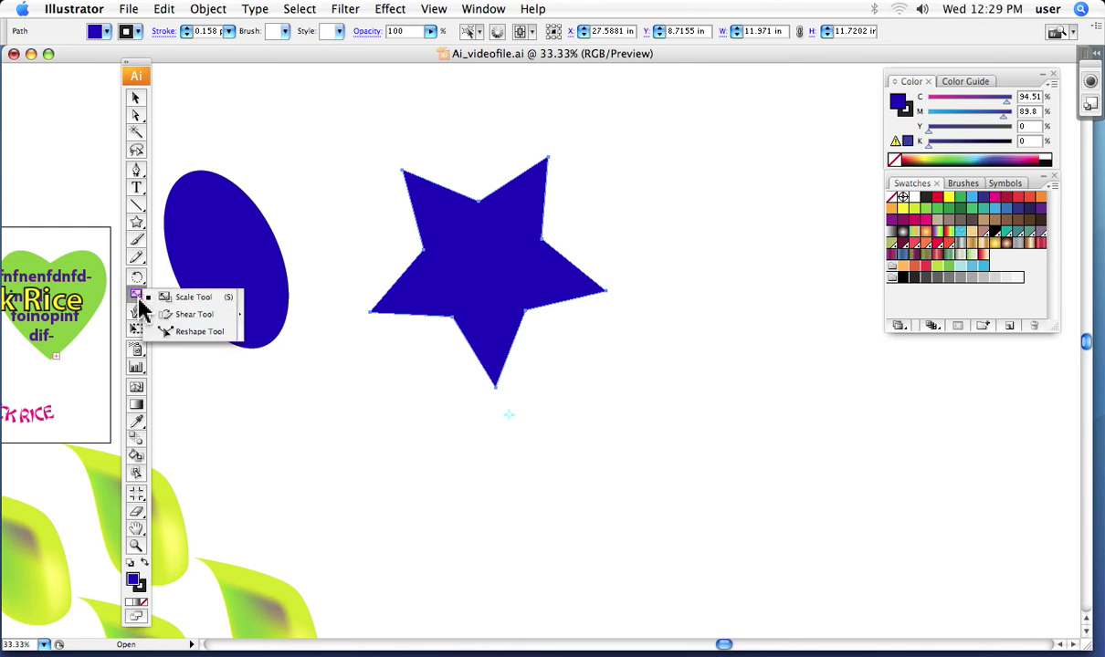
left_click_drag(139, 307, 188, 322)
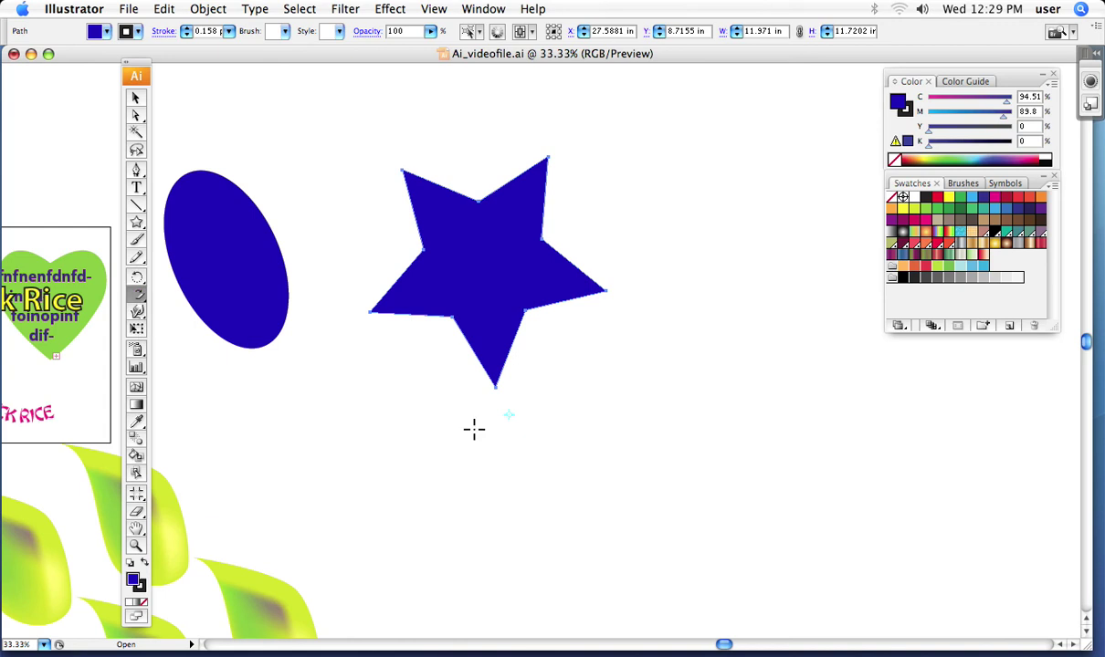
left_click(495, 388)
left_click_drag(643, 221, 786, 328)
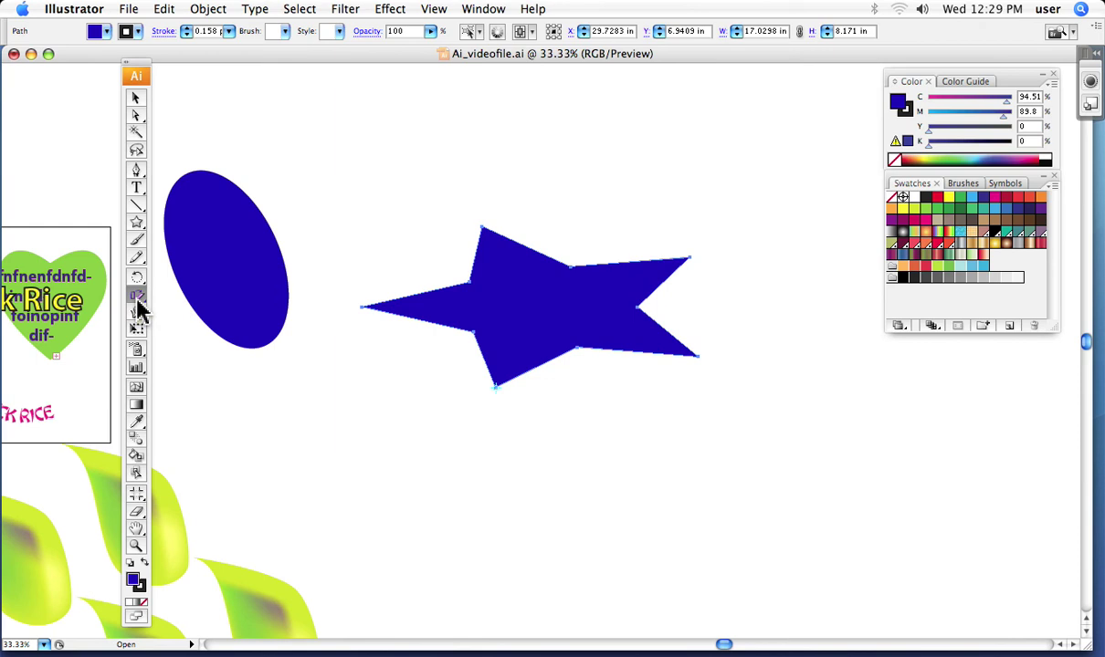
key("super+z")
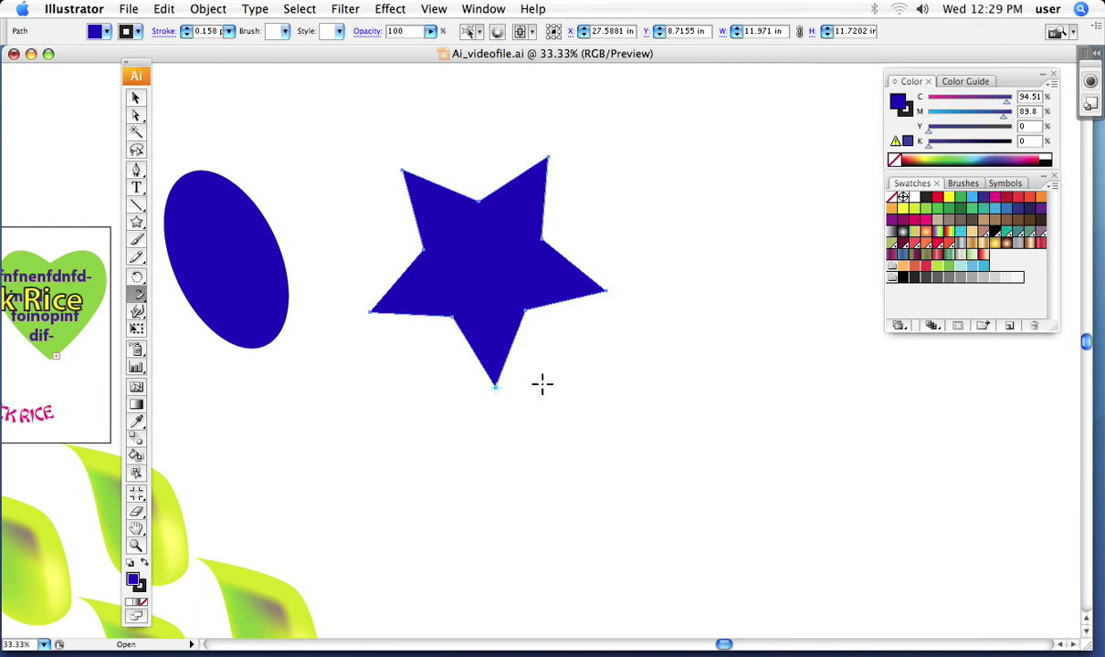
left_click(495, 389)
left_click_drag(599, 195, 754, 311)
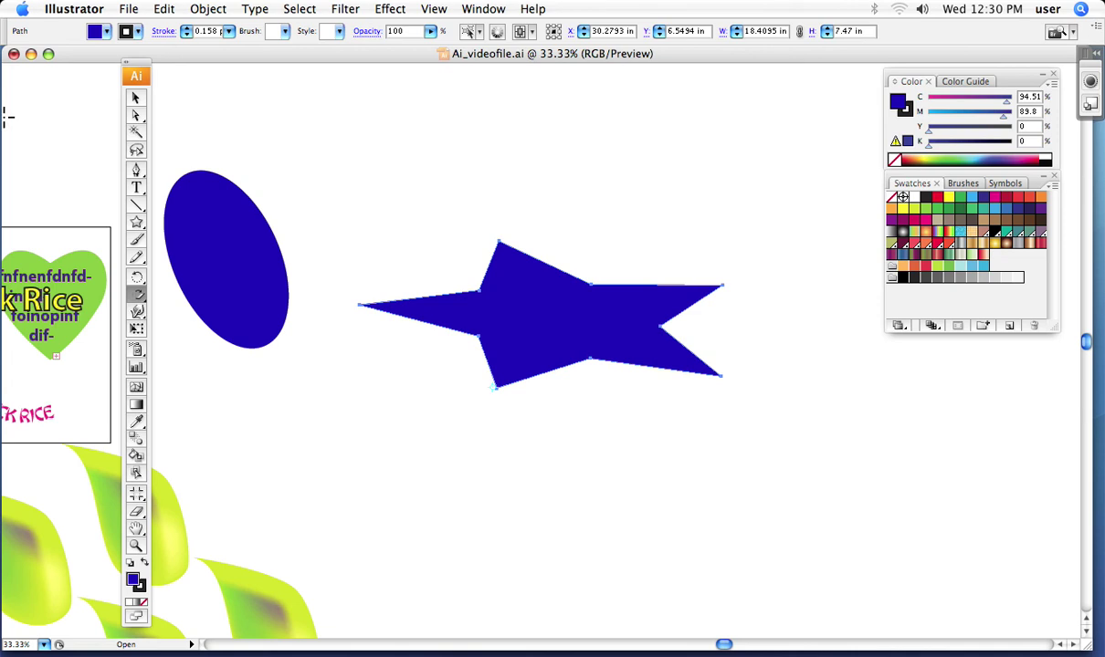
- Delete the sheared star and fill the ellipse with near-black
left_click(135, 97)
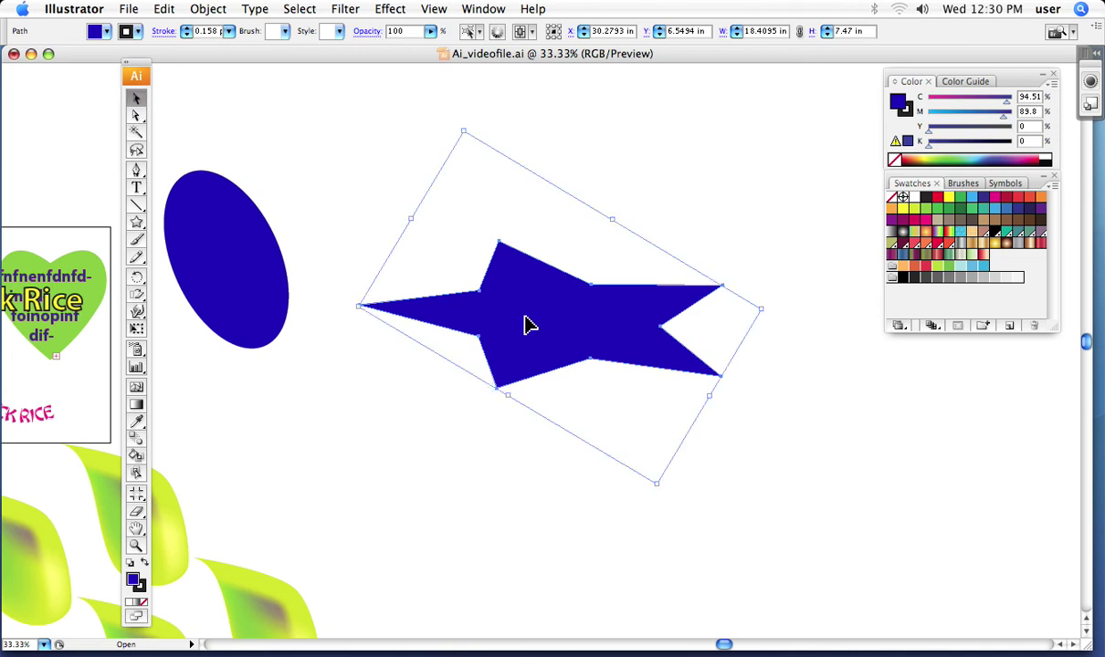
key("Delete")
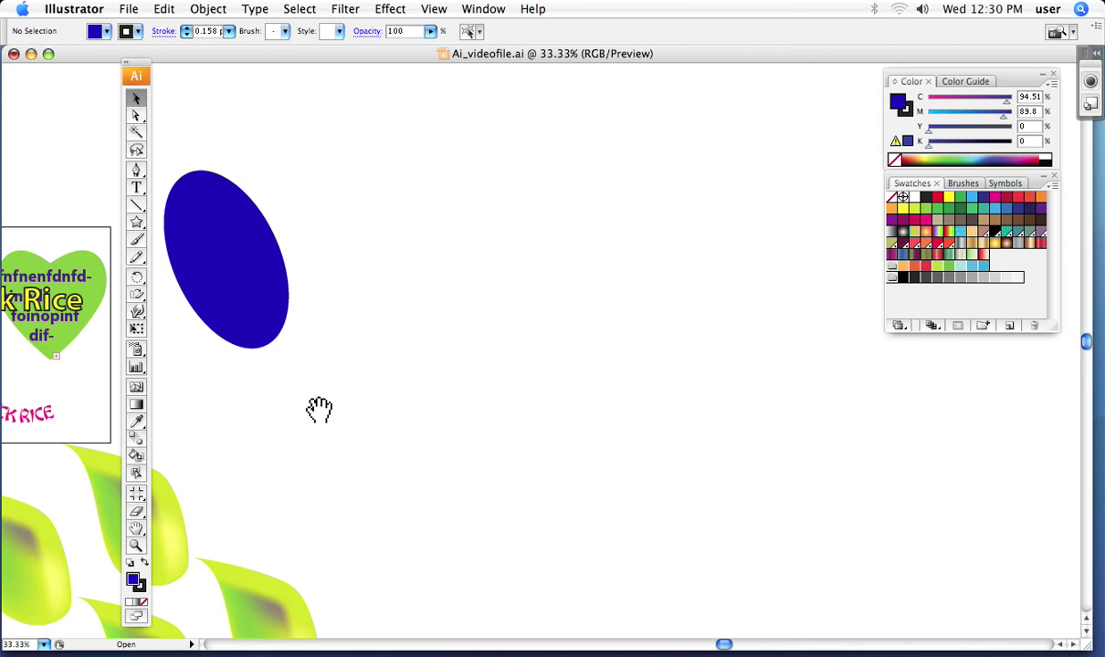
left_click_drag(320, 415, 485, 481)
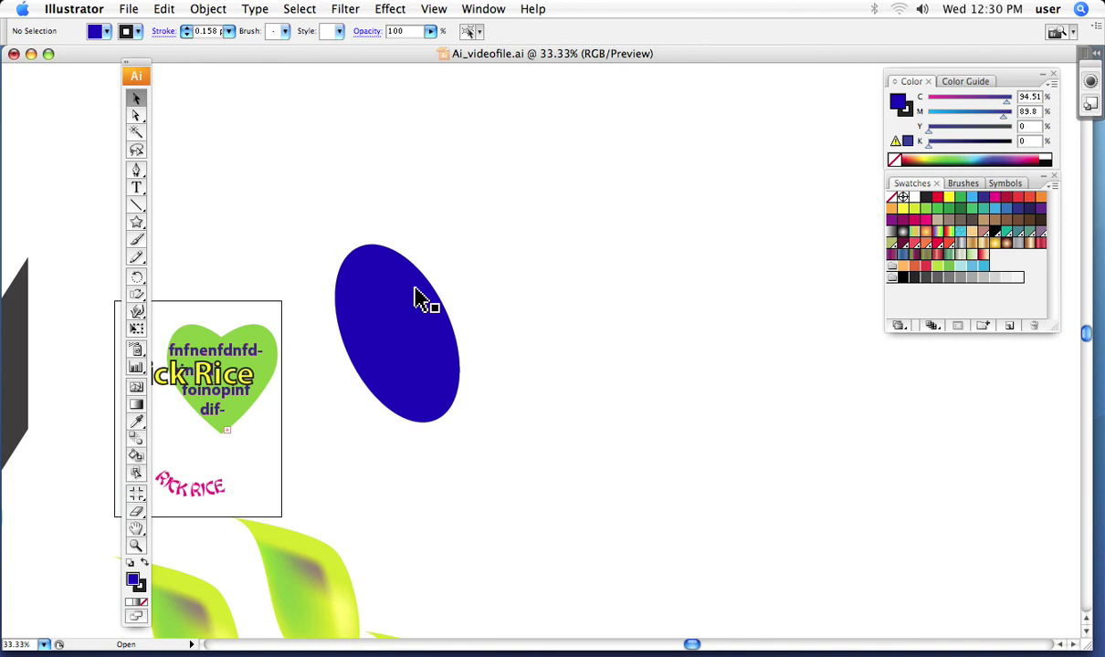
left_click(391, 332)
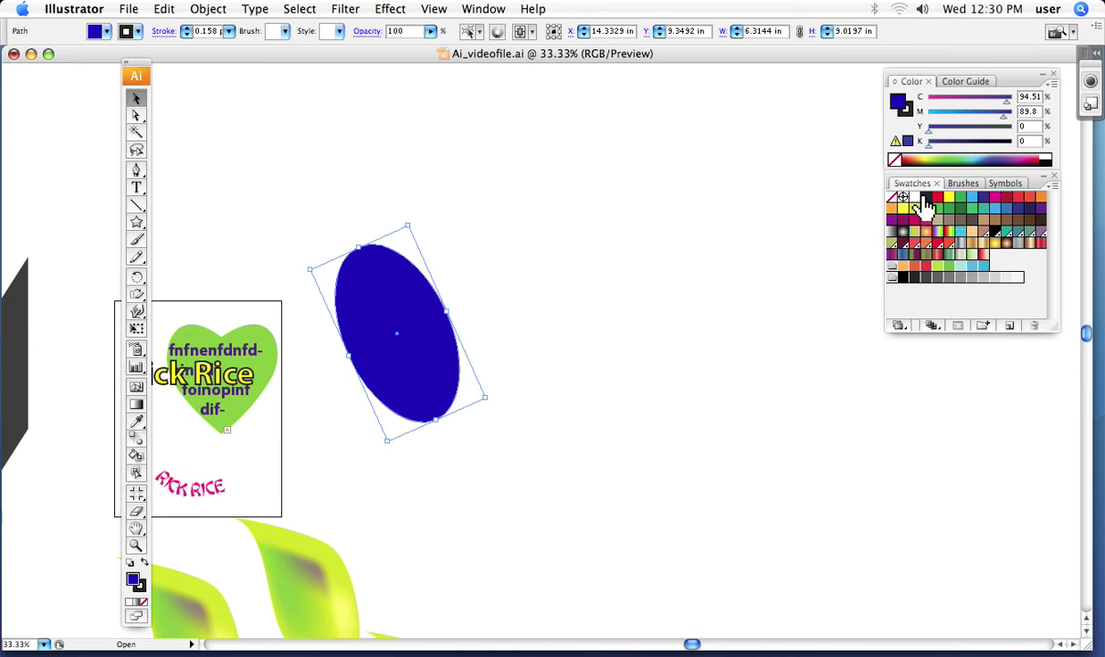
left_click(926, 199)
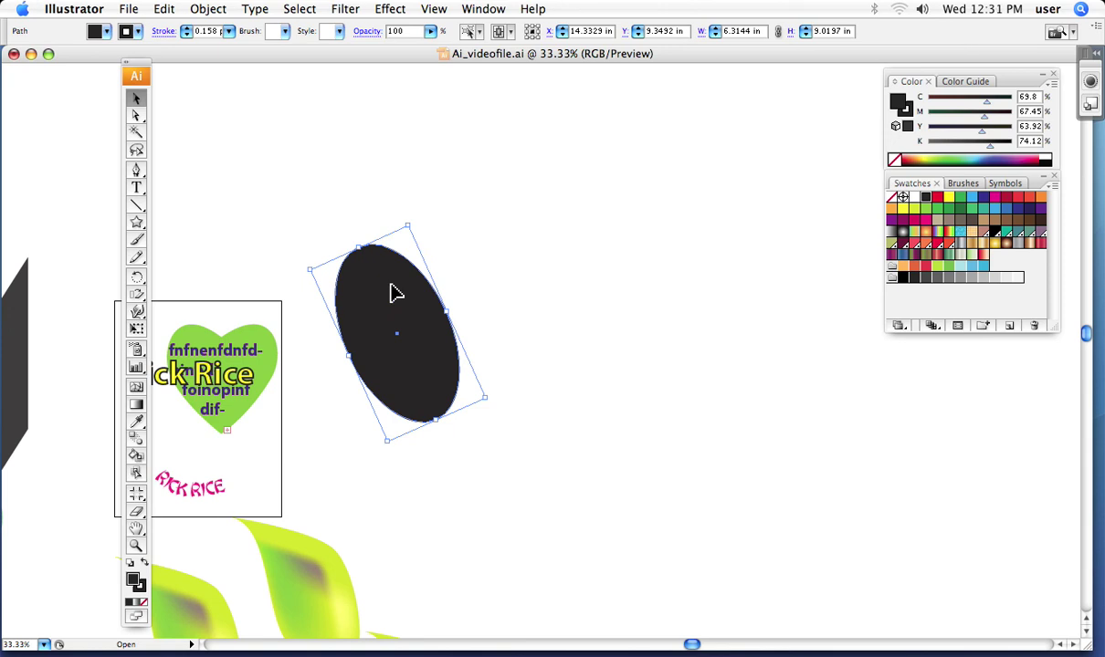
left_click(209, 11)
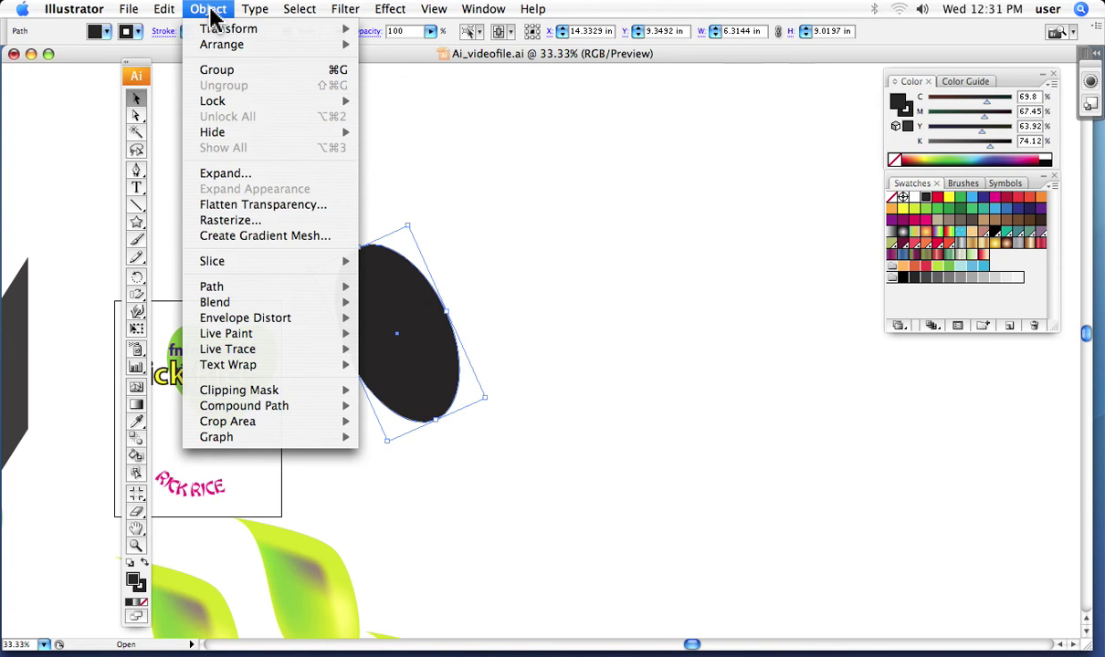
mouse_move(216, 35)
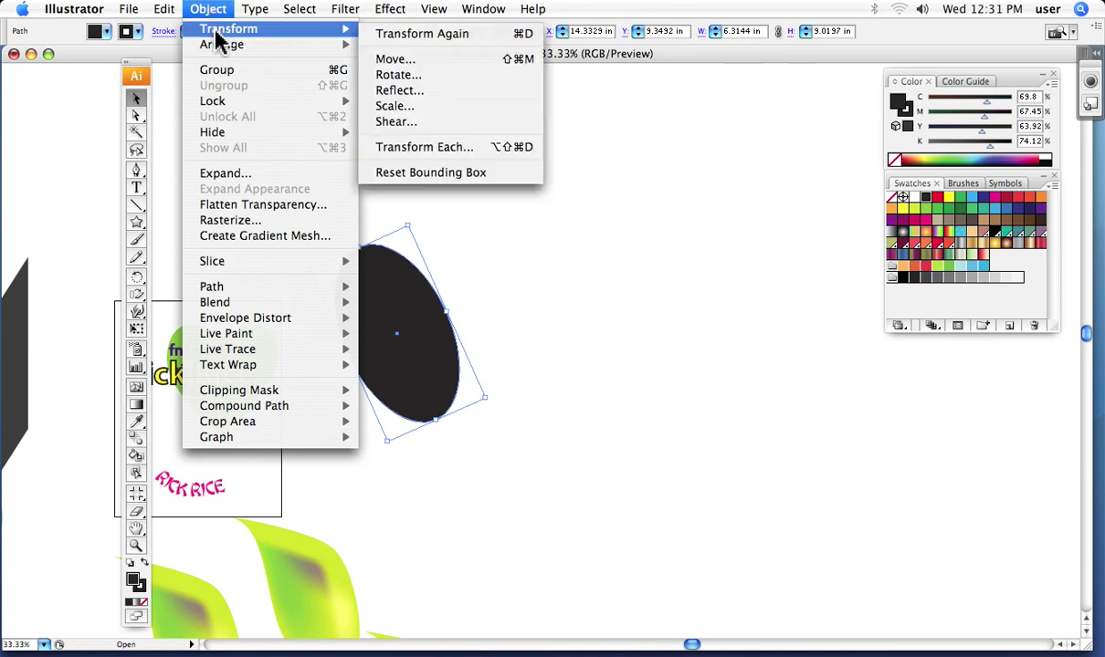
left_click(407, 94)
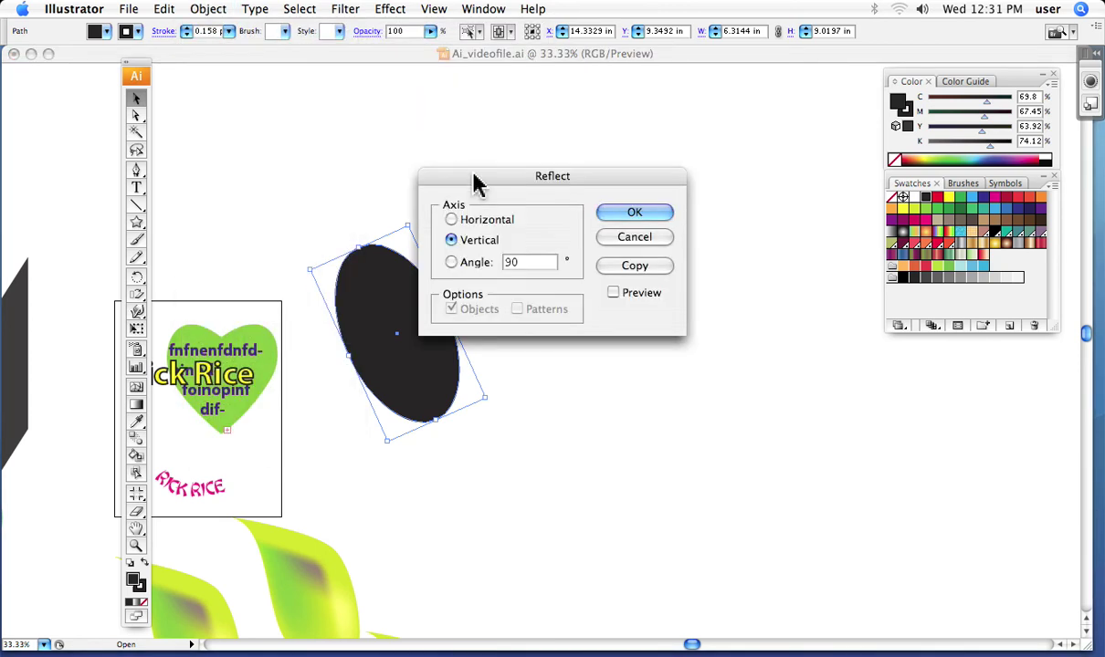
left_click_drag(478, 186, 556, 133)
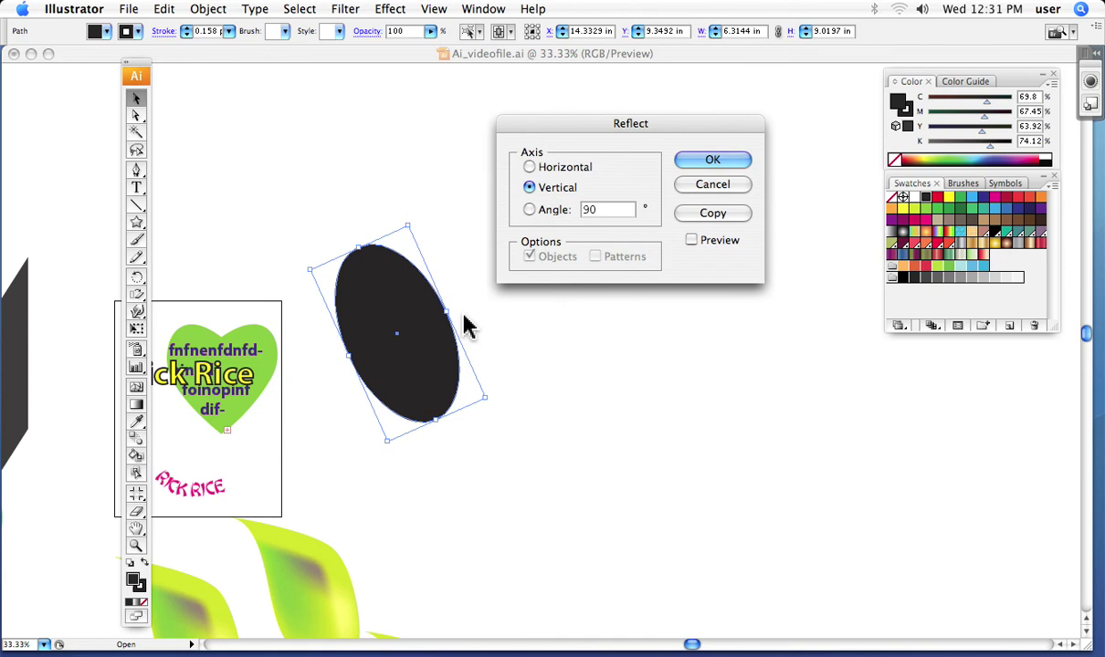
left_click(709, 184)
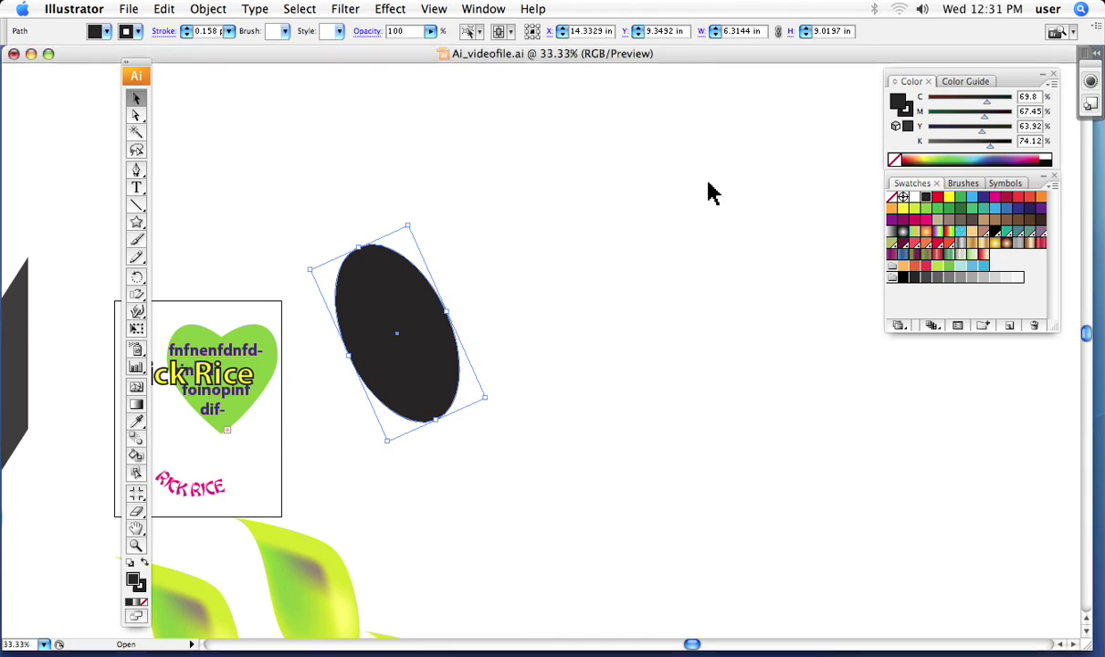
- Open the Reflect tool's options for the ellipse and move the dialog clear of it
left_click(137, 281)
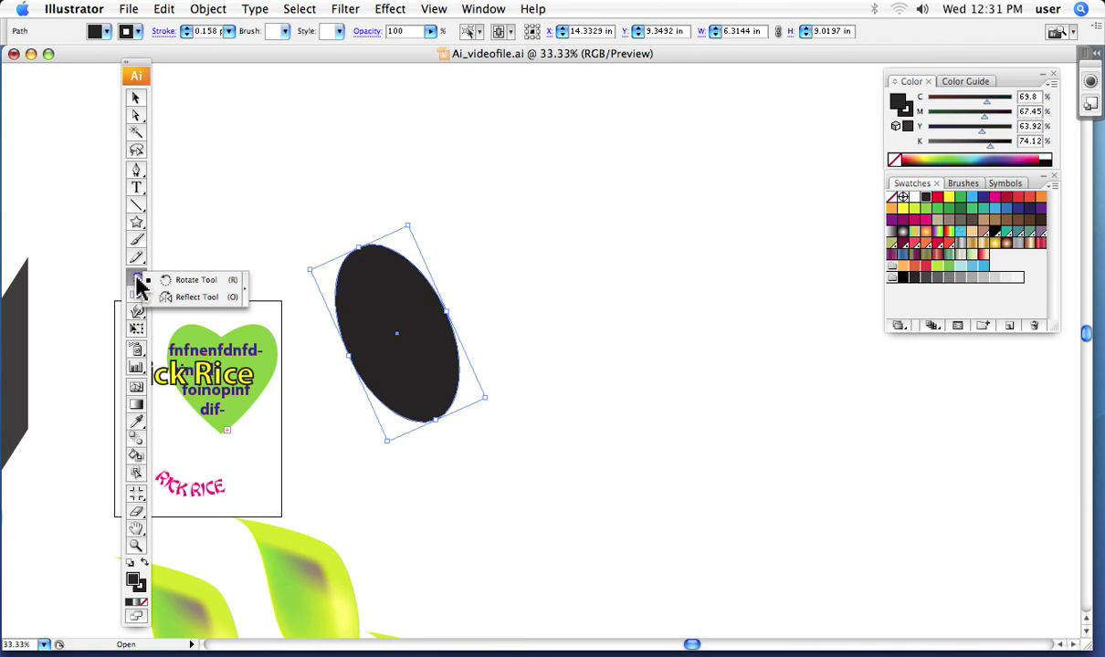
left_click(173, 299)
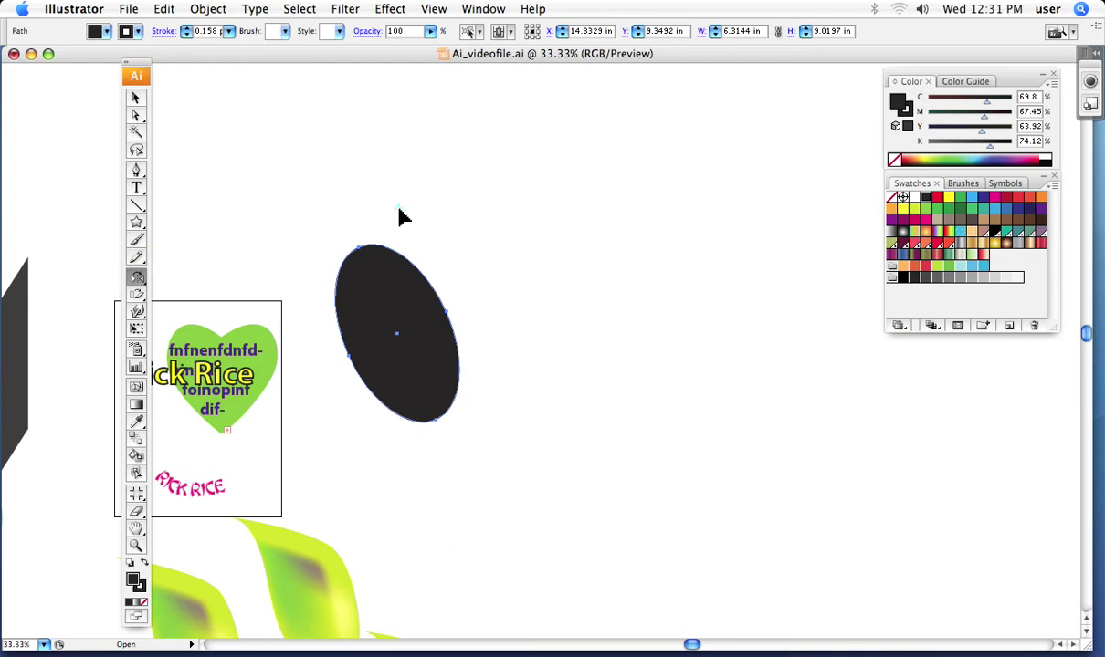
double_click(138, 280)
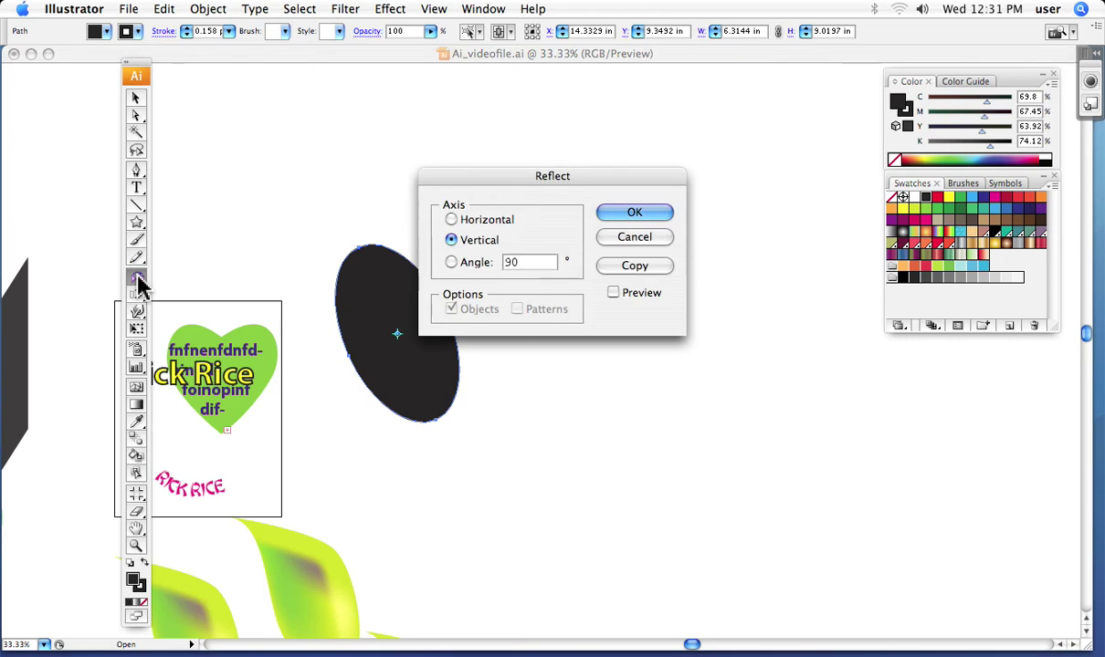
left_click_drag(486, 182, 535, 121)
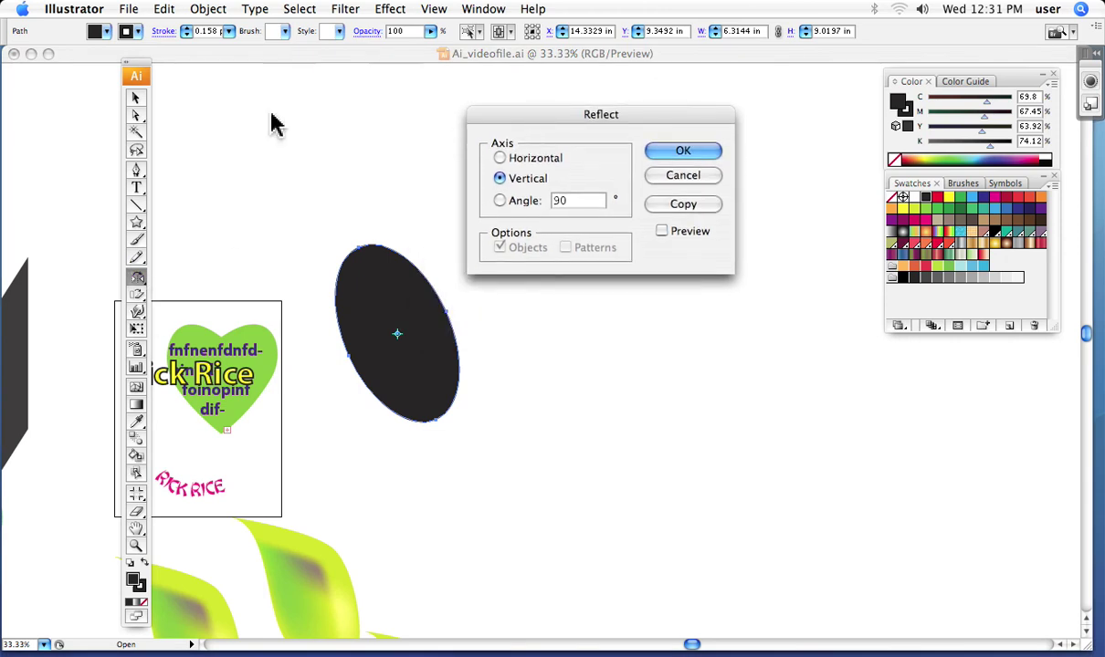
left_click(207, 11)
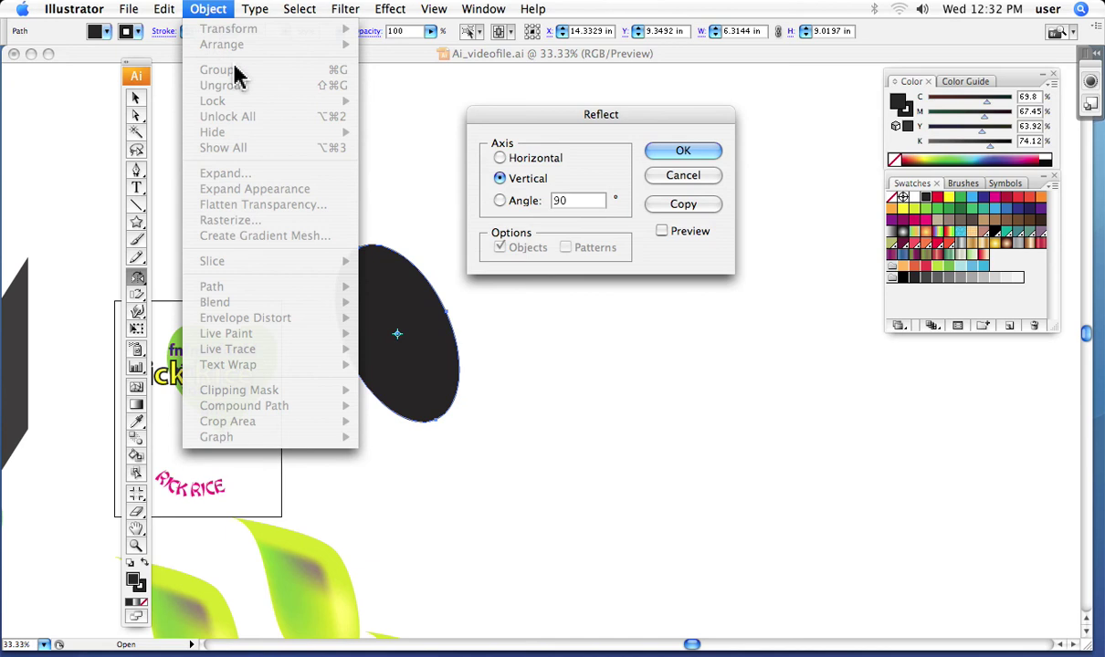
left_click(574, 307)
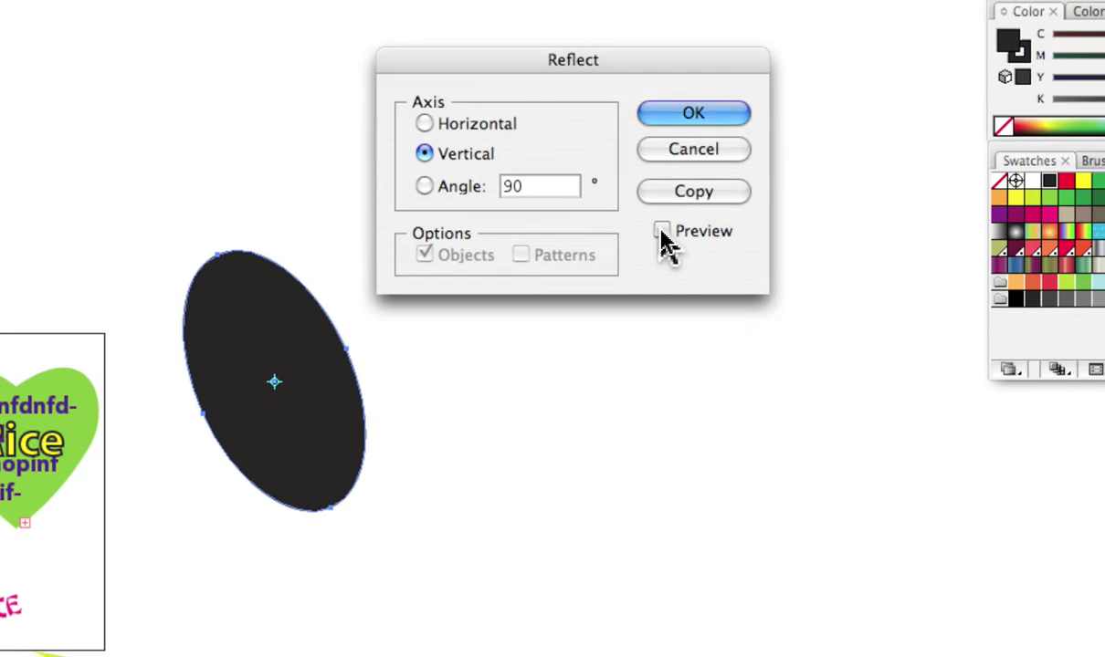
- Preview the 90° vertical reflection of the ellipse, toggling Preview to compare
left_click(662, 232)
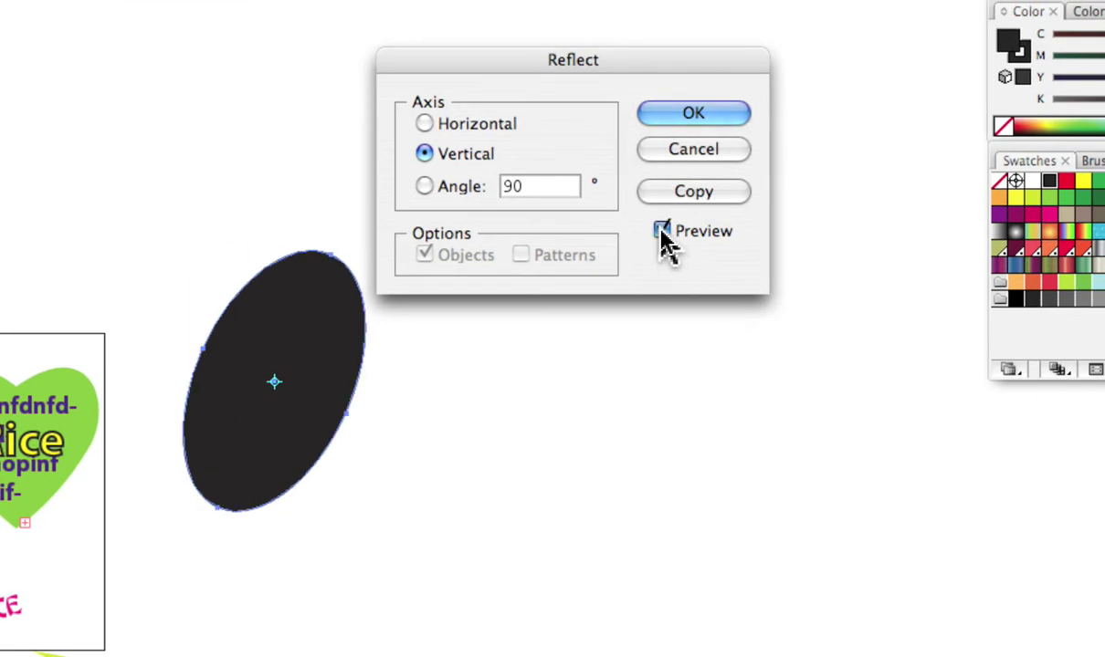
left_click(662, 232)
left_click(662, 231)
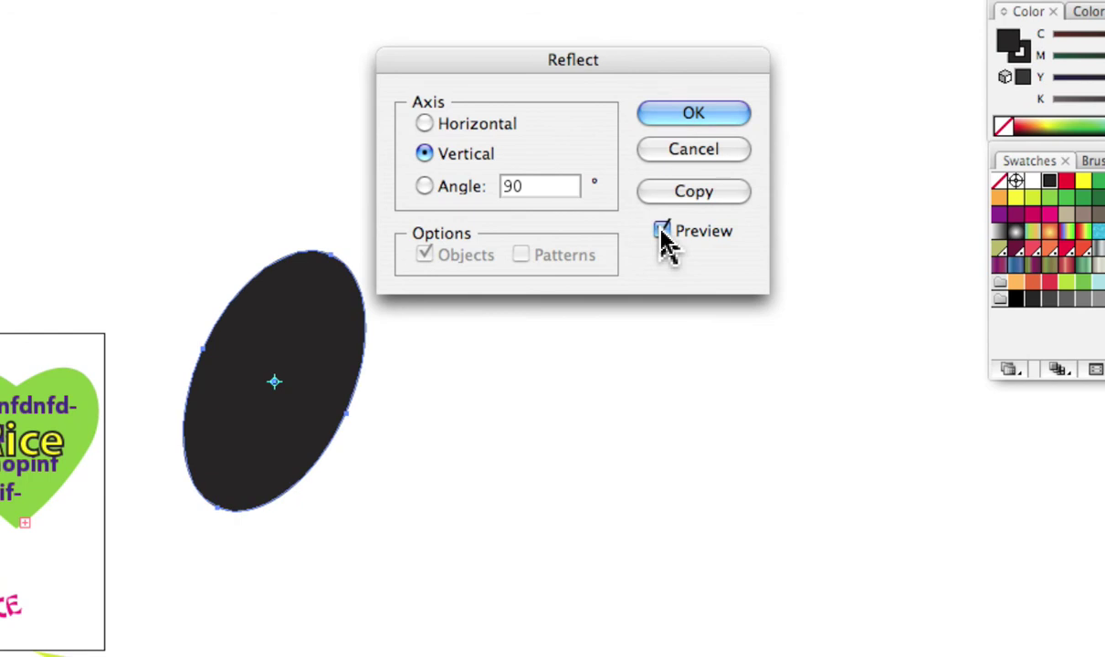
left_click(662, 232)
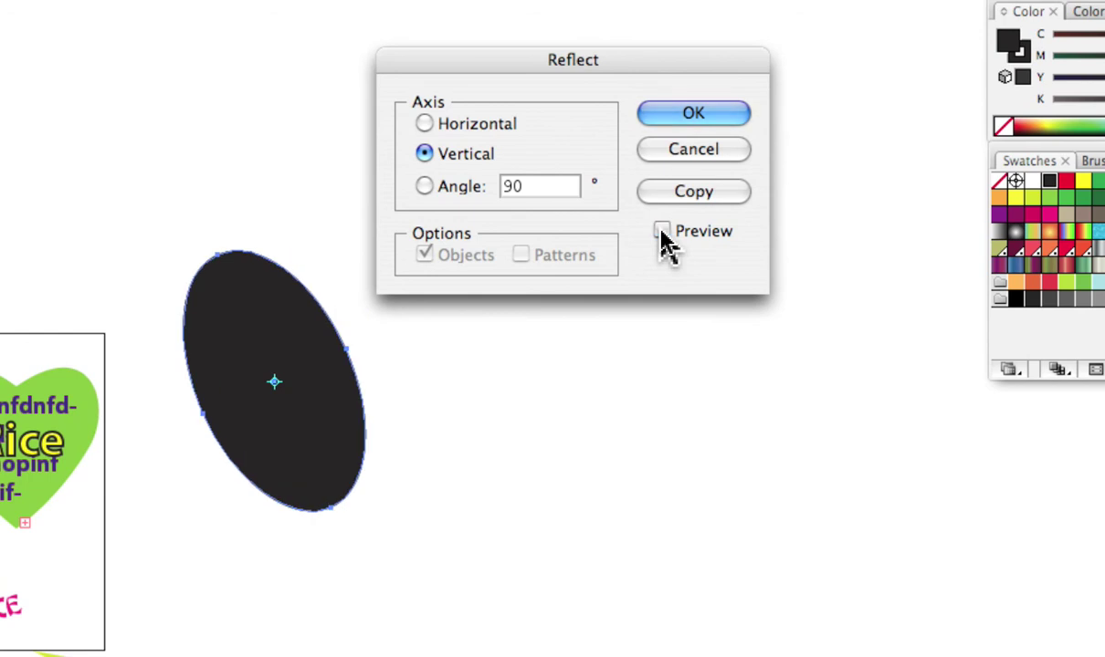
left_click(662, 232)
left_click(662, 232)
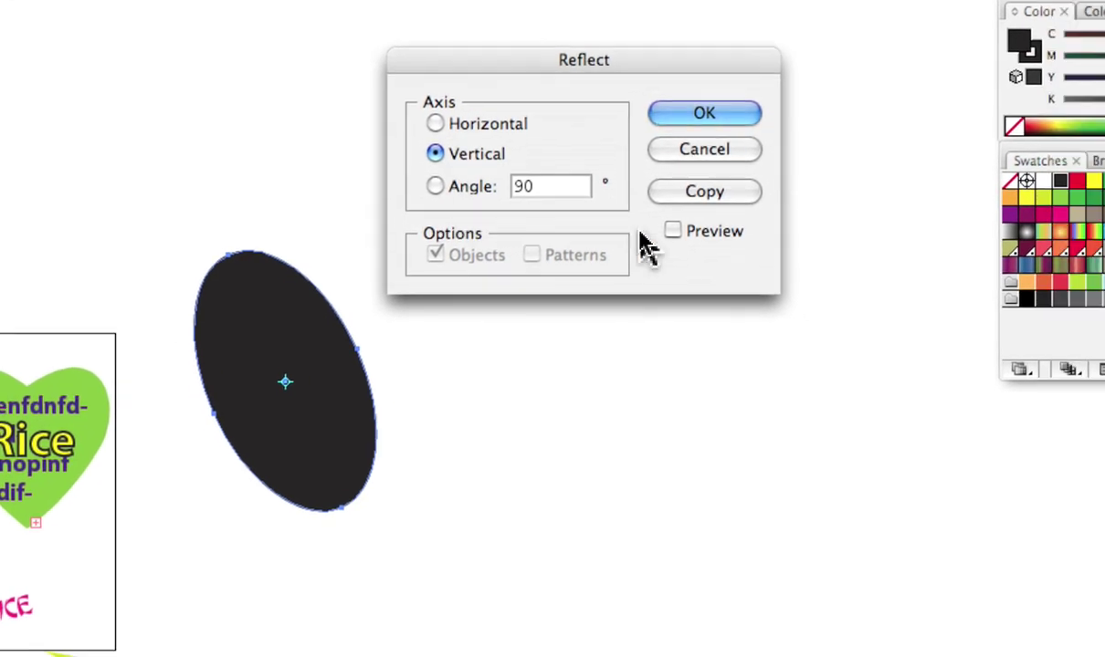
left_click(728, 241)
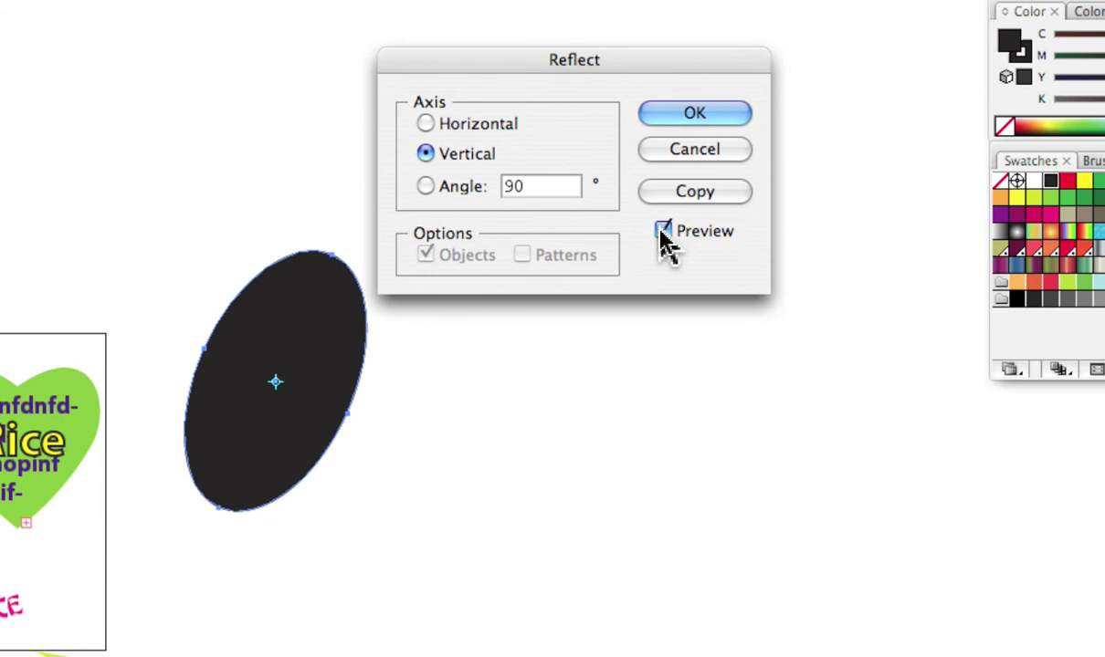
left_click(662, 232)
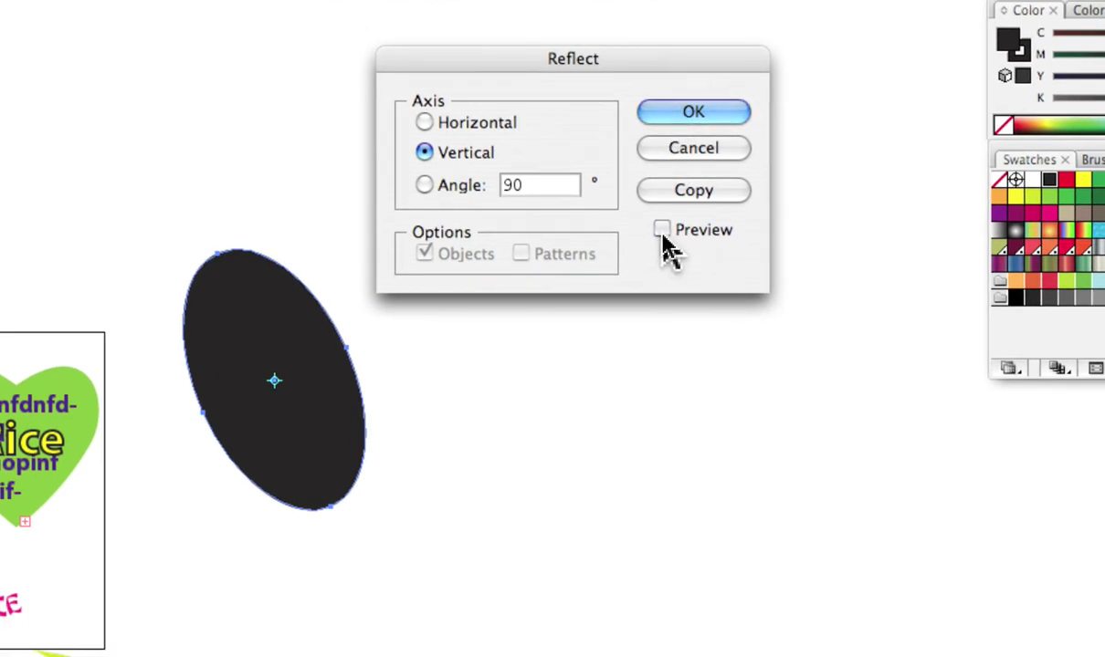
left_click(662, 232)
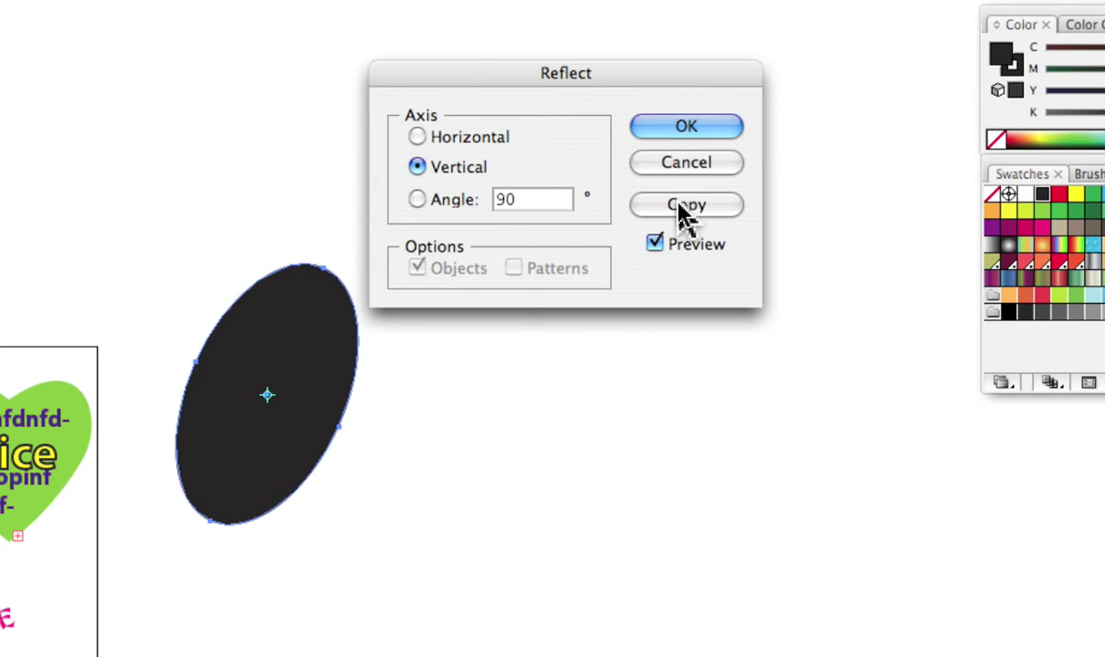
- Create a mirrored copy of the ellipse, color it dark blue, and move it right
left_click(679, 206)
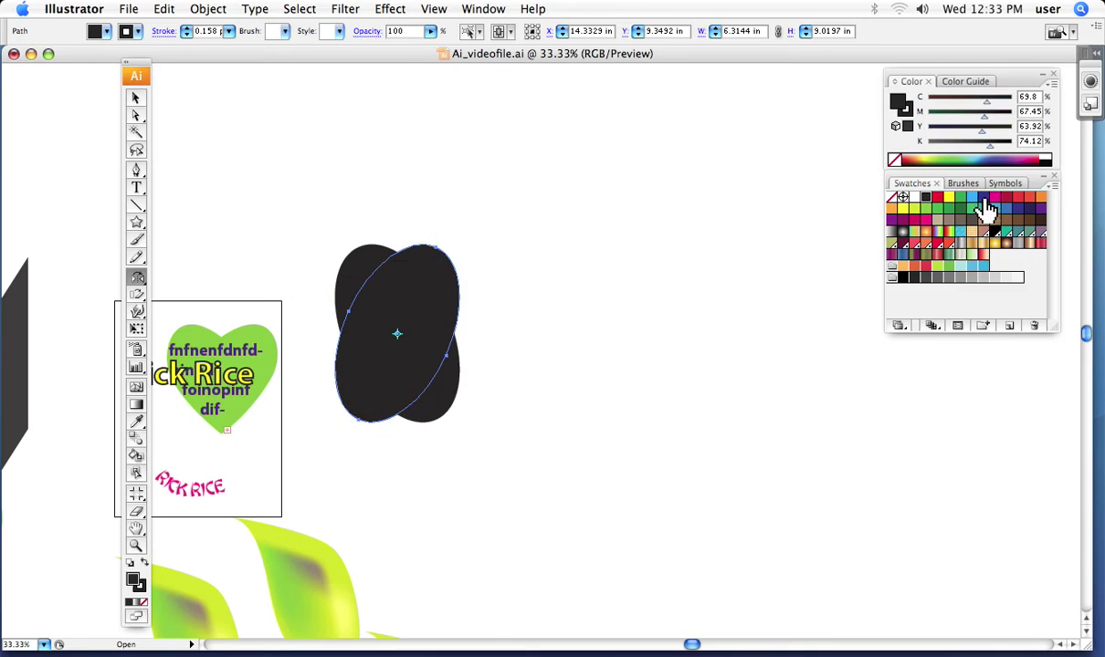
left_click(985, 203)
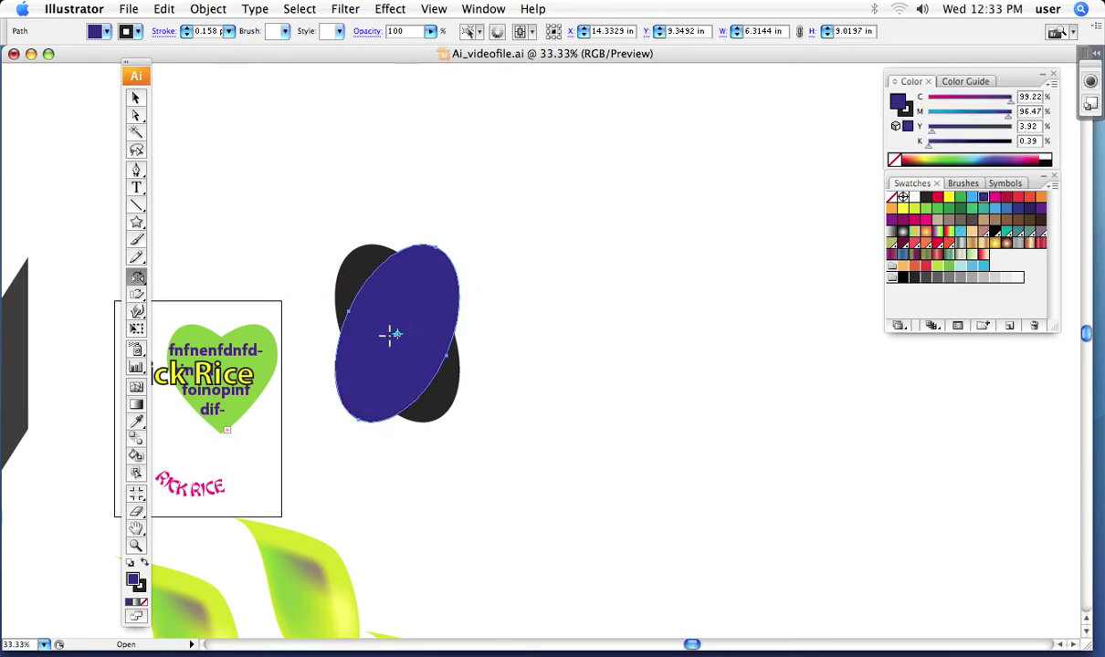
left_click(135, 98)
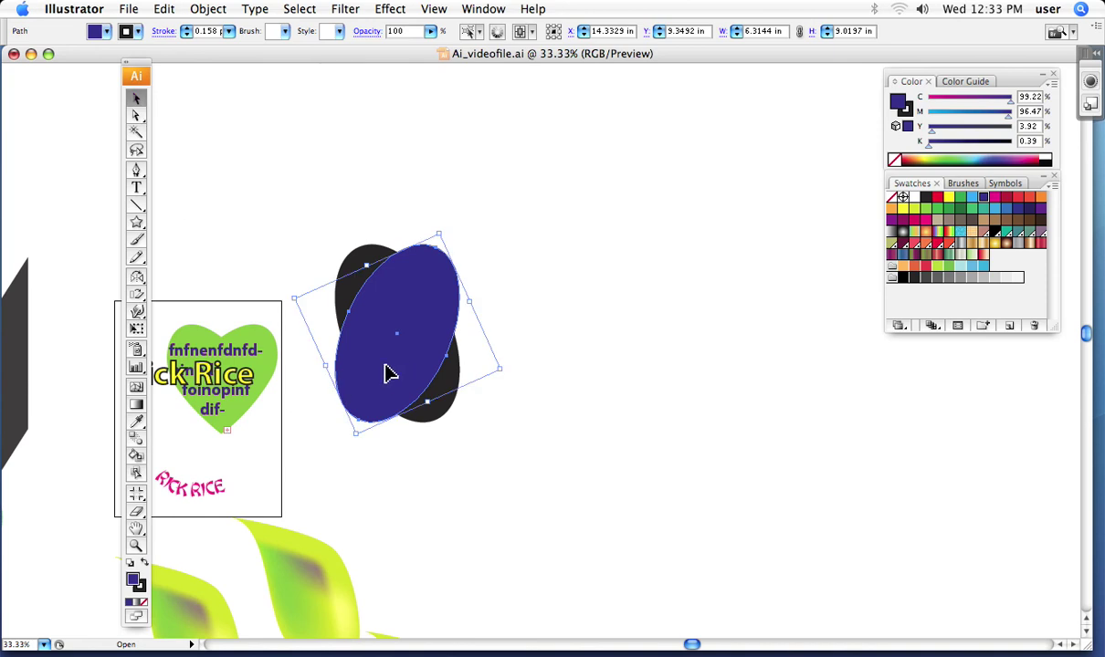
left_click_drag(391, 376, 563, 392)
- Recolor the right ellipse black to match the original and deselect it
left_click(644, 512)
left_click(553, 370)
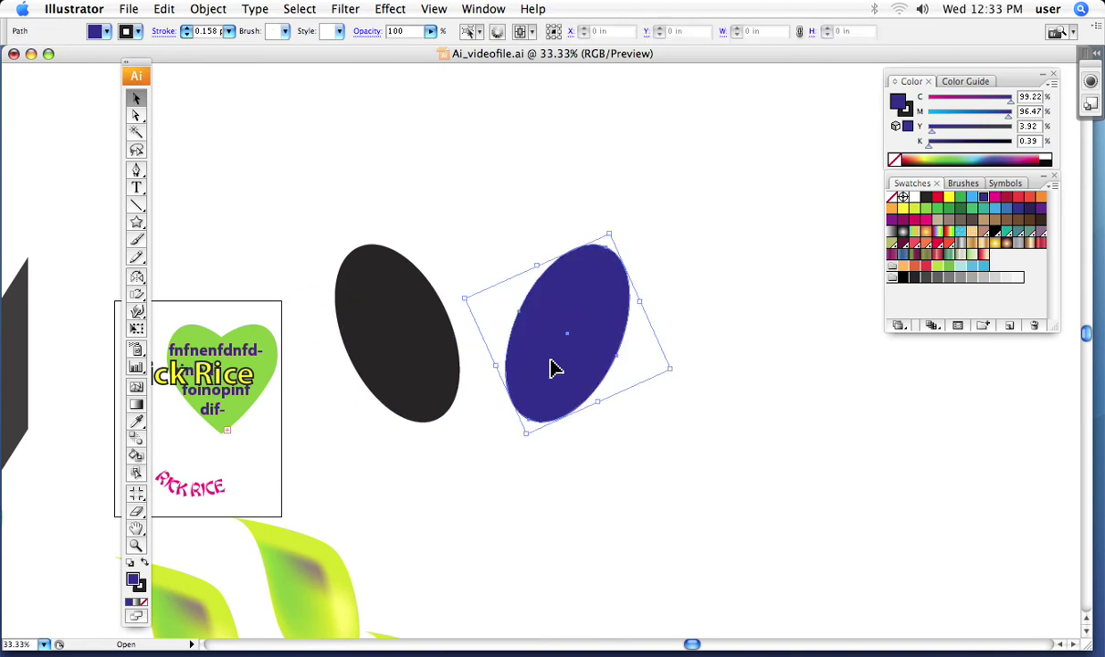
left_click(925, 198)
left_click(820, 462)
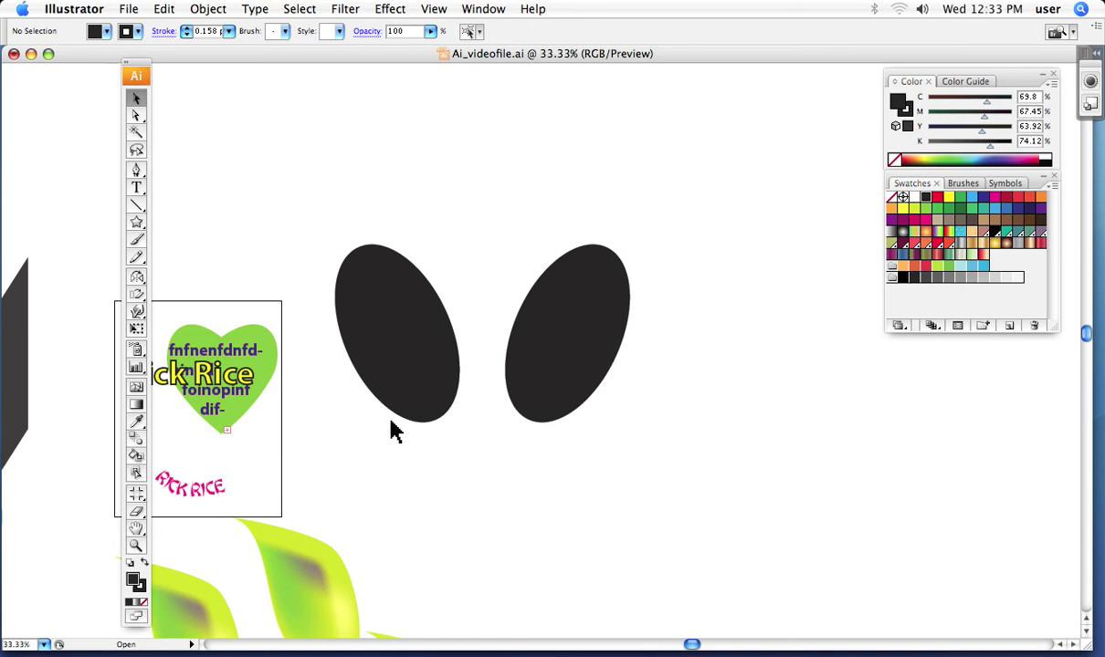
- Delete the right ellipse, then draw a dark-blue star and move it to the canvas centre
left_click(566, 351)
key("Delete")
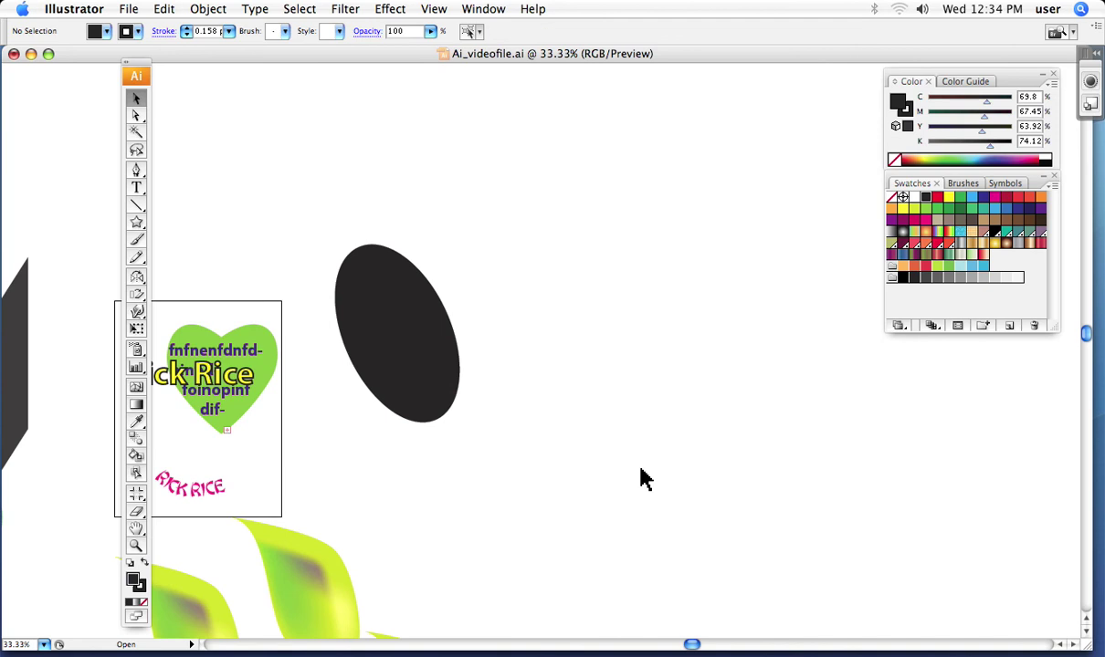
left_click(136, 224)
left_click_drag(659, 334, 261, 478)
left_click_drag(358, 193, 456, 250)
left_click(982, 197)
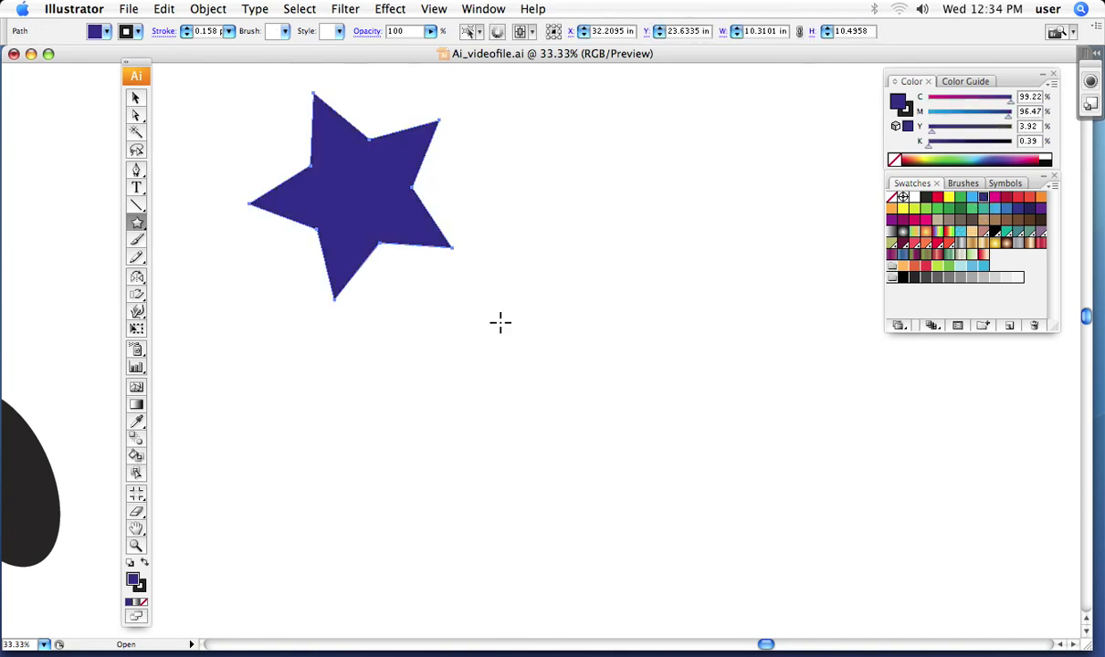
left_click(135, 99)
left_click_drag(348, 235, 457, 471)
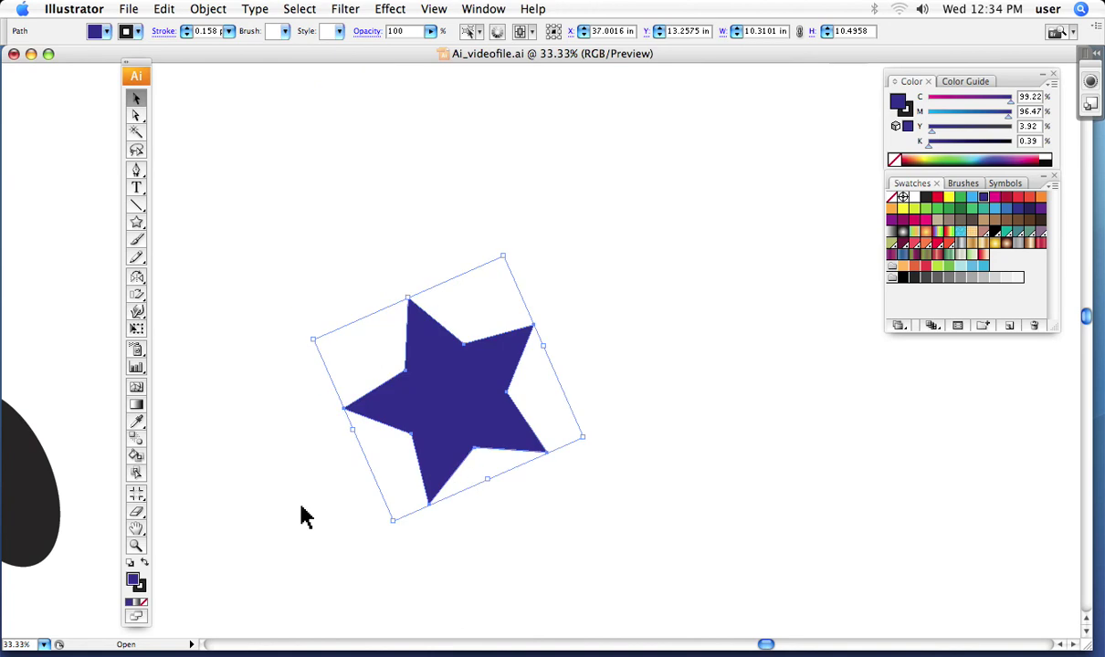
- Try shearing the star sideways with the Shear tool, then undo it
left_click(138, 282)
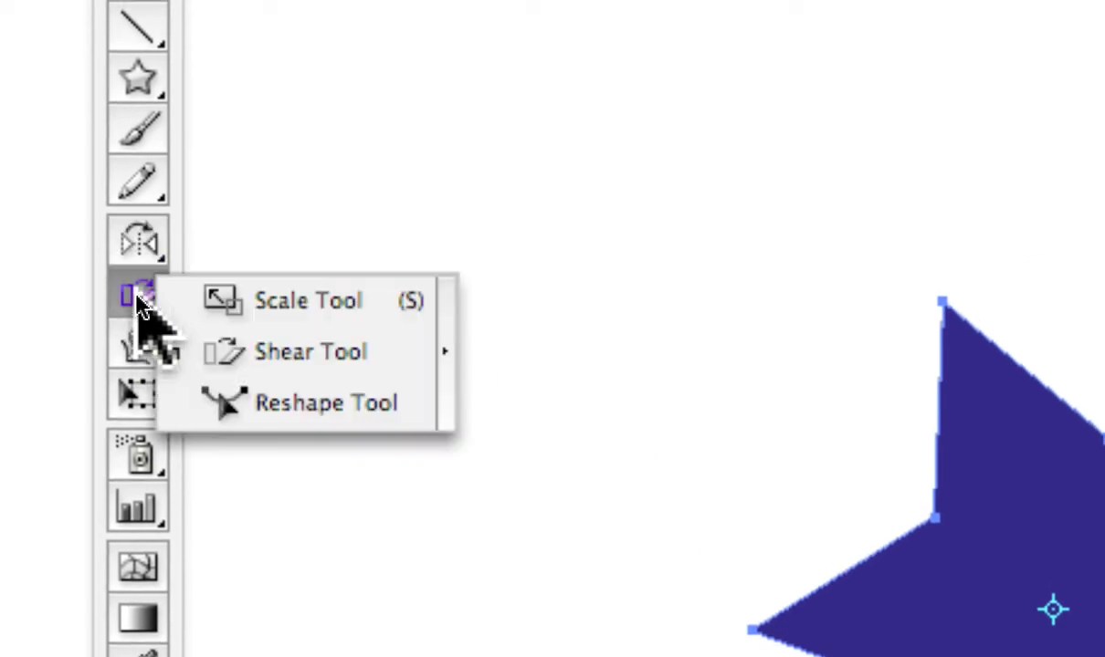
left_click_drag(138, 297, 228, 370)
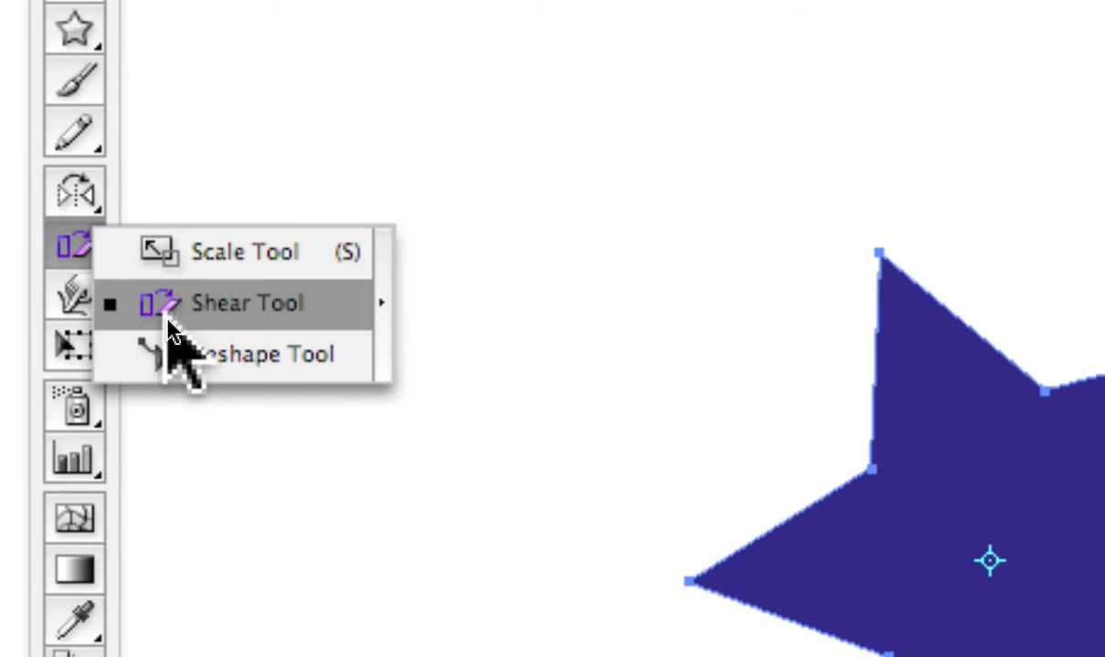
left_click_drag(168, 319, 168, 321)
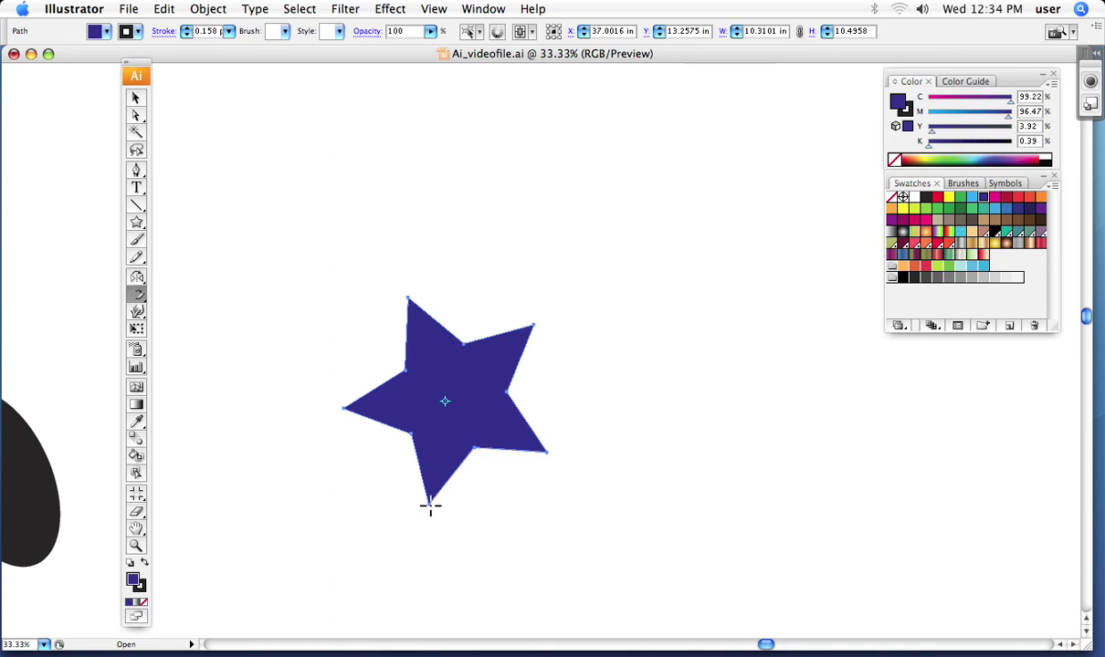
left_click_drag(516, 476, 733, 454)
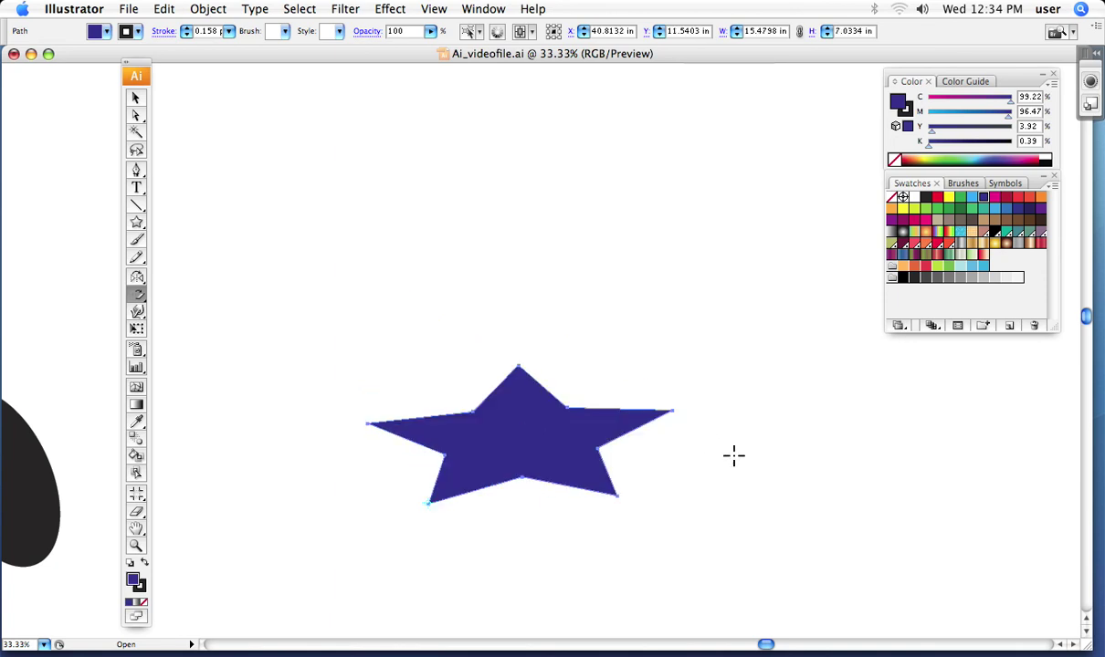
key("super+z")
key("super+z")
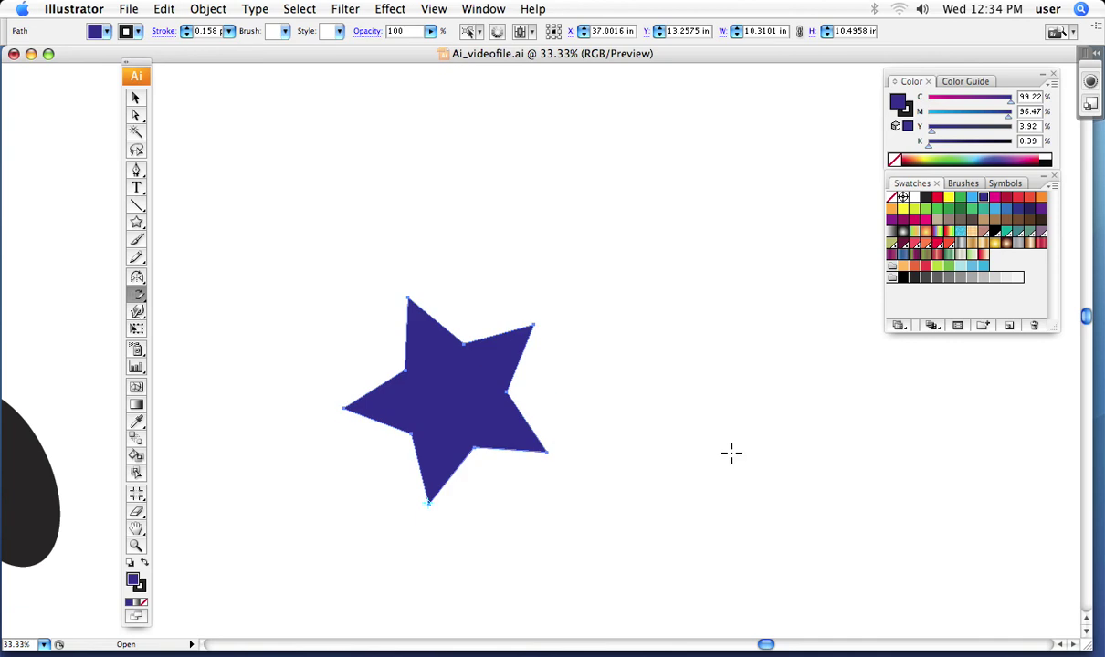
- Open the star's Shear options and try a -35° axis angle, comparing with Preview
double_click(137, 301)
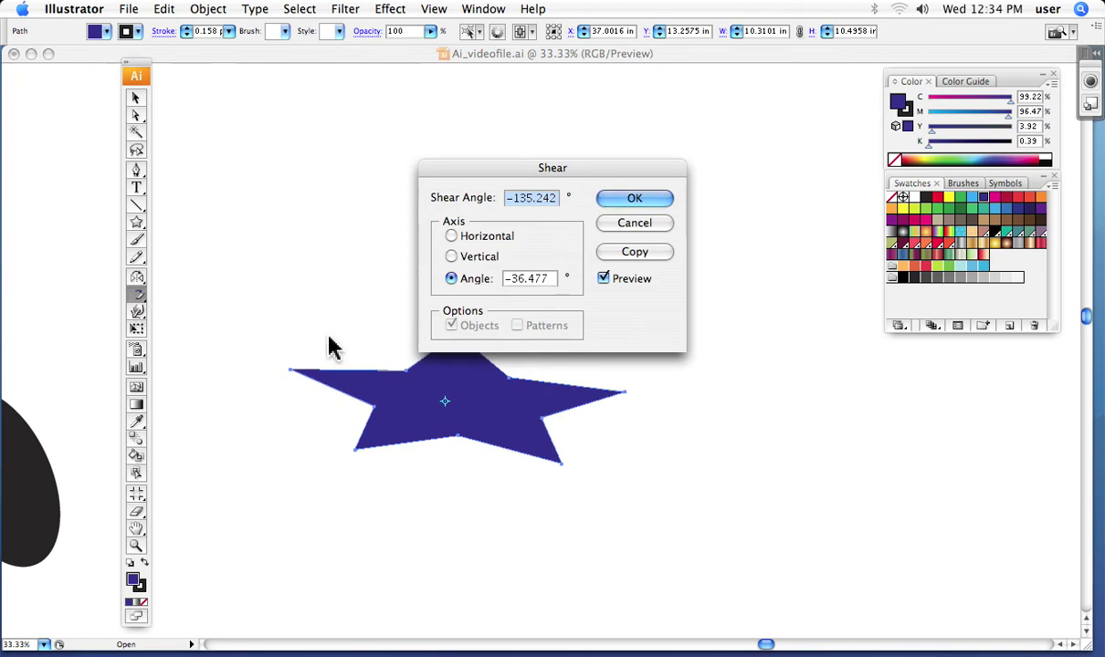
left_click(603, 280)
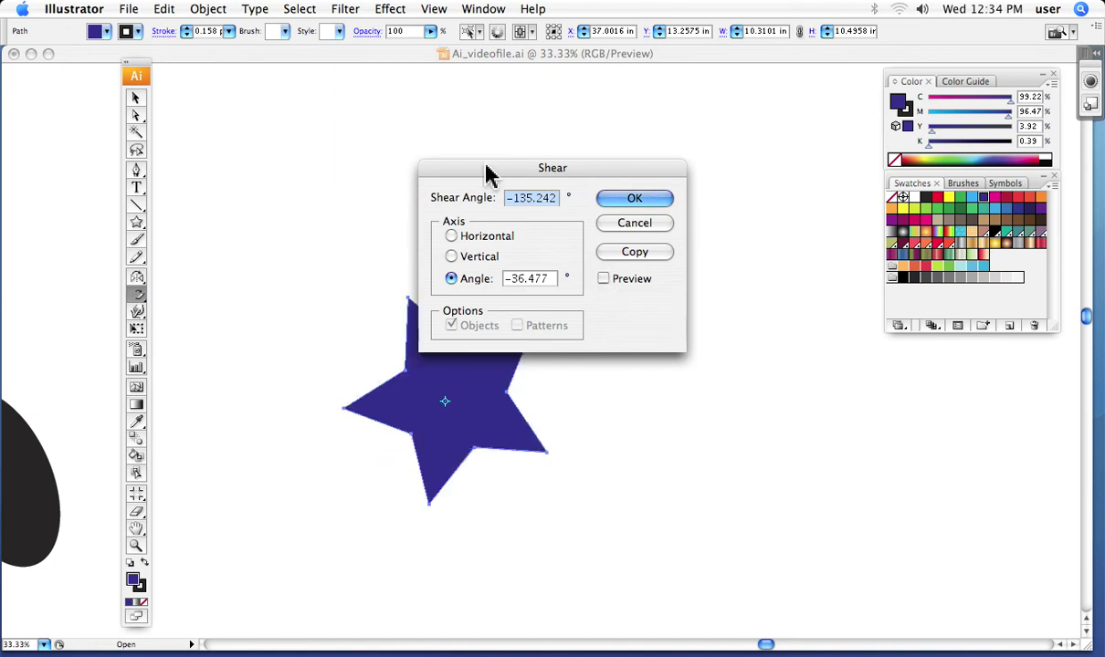
left_click_drag(475, 165, 429, 82)
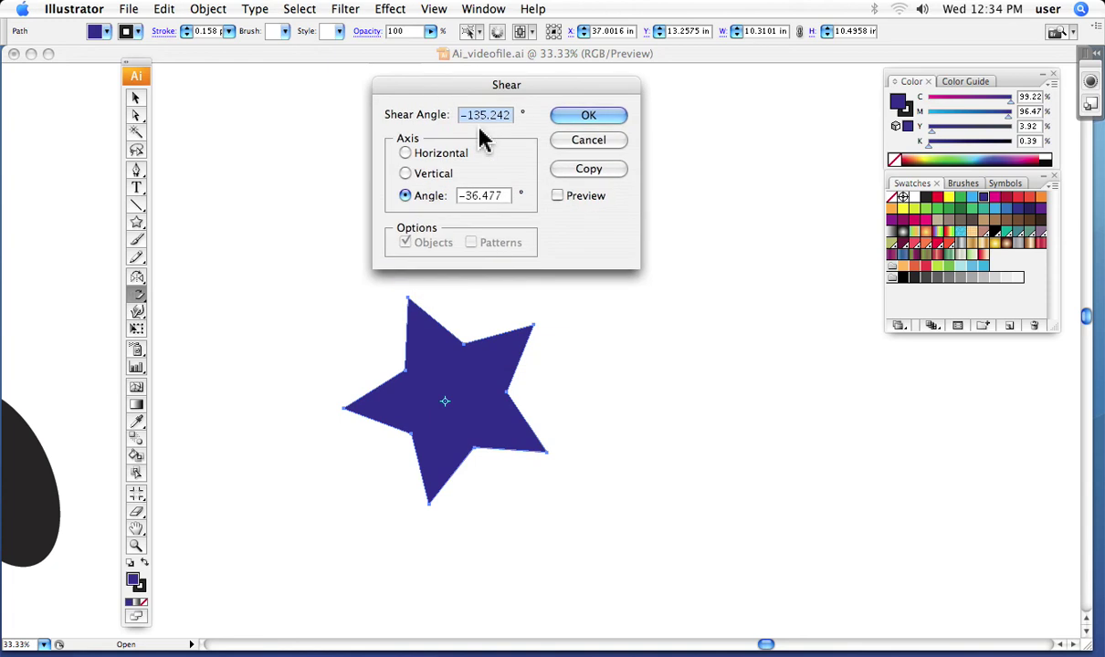
left_click(558, 198)
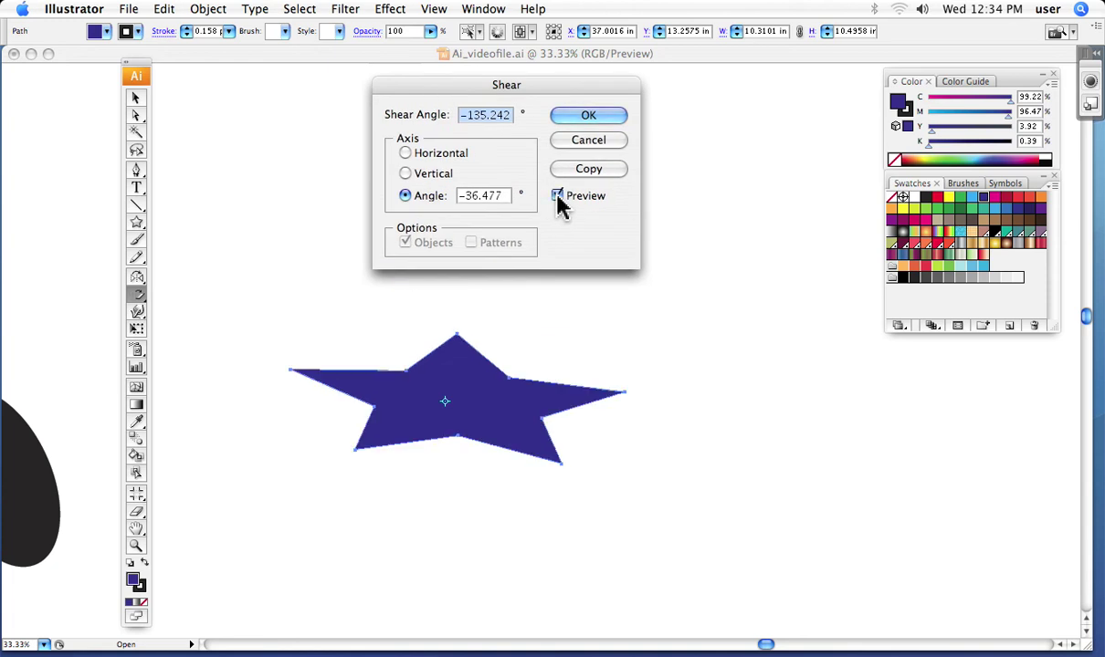
double_click(483, 195)
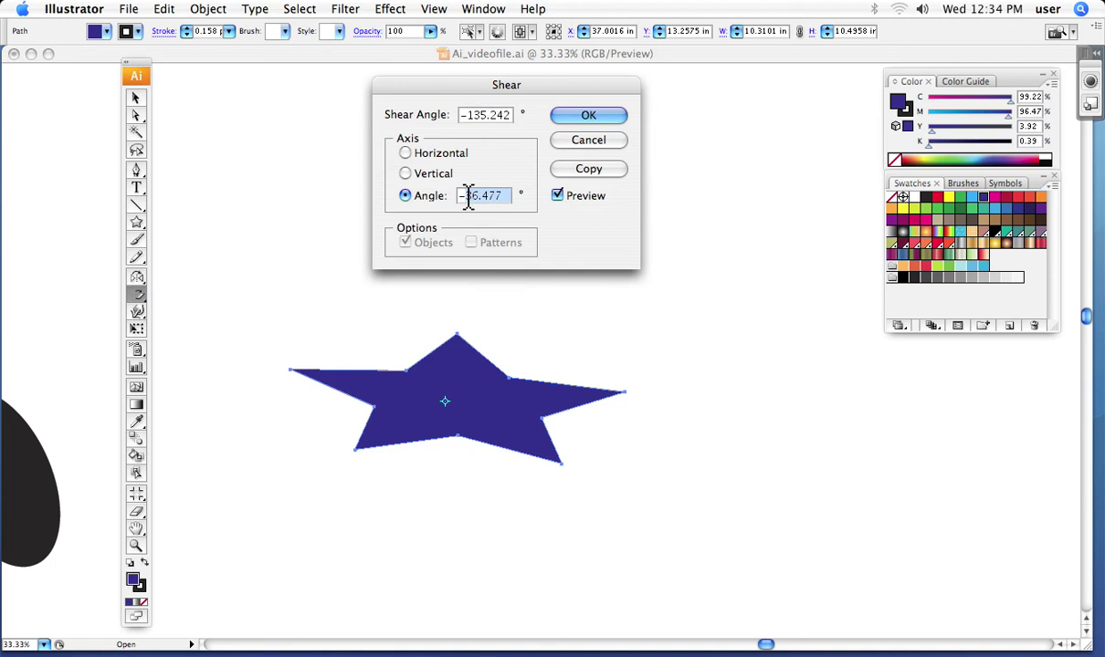
type("35")
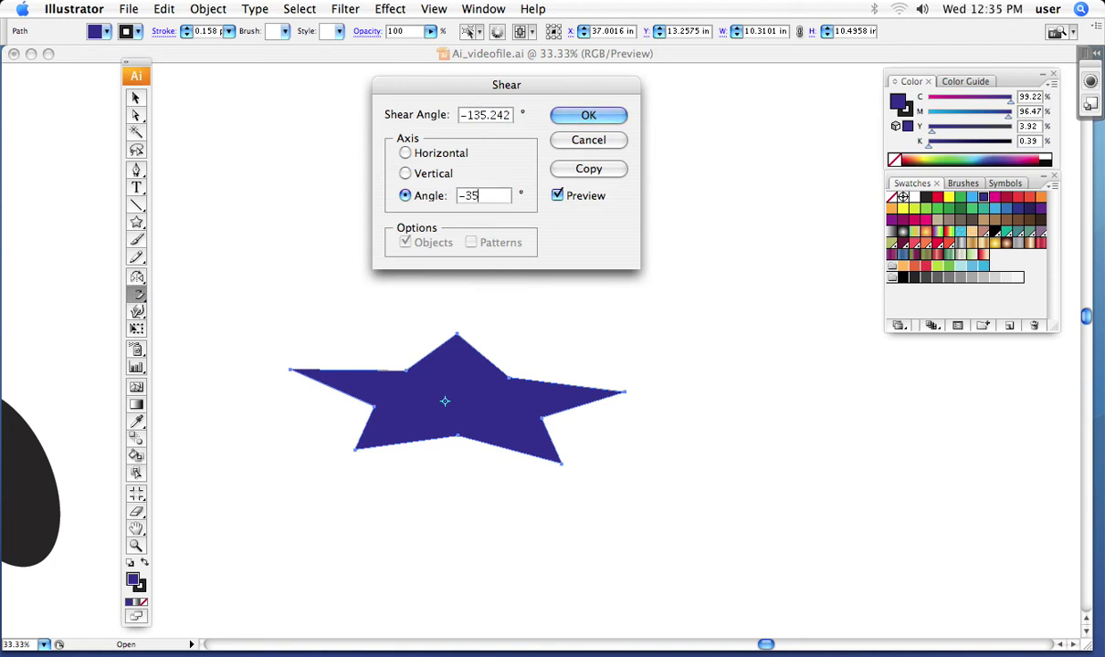
left_click(558, 197)
left_click(558, 198)
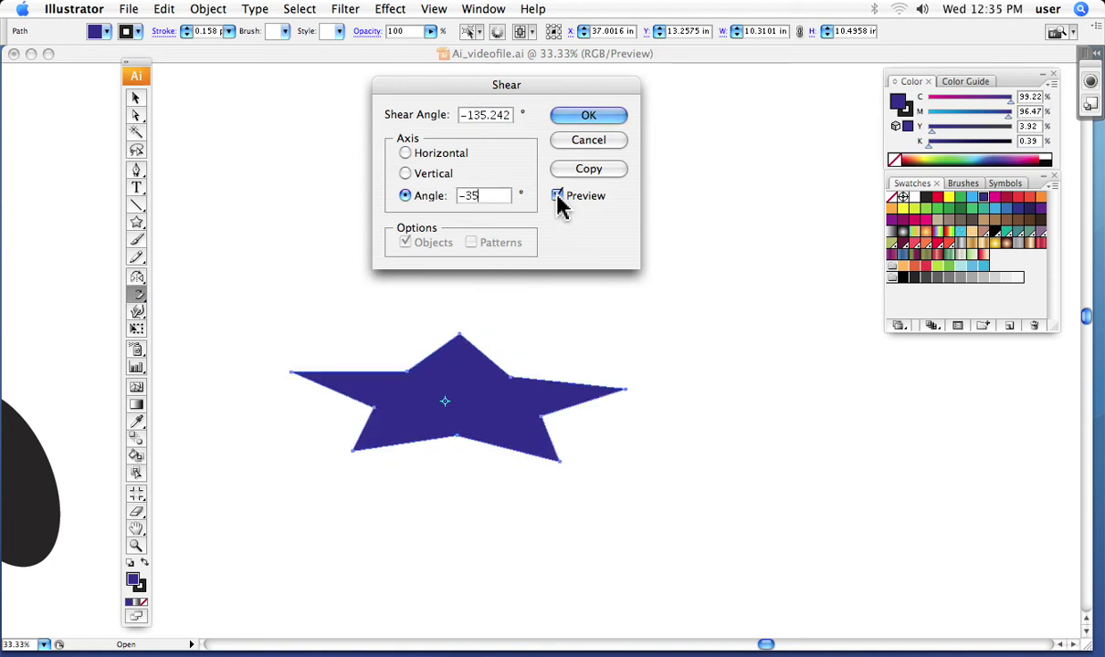
- Set the axis angle to -34° and the shear angle to -134°, comparing with Preview
double_click(472, 197)
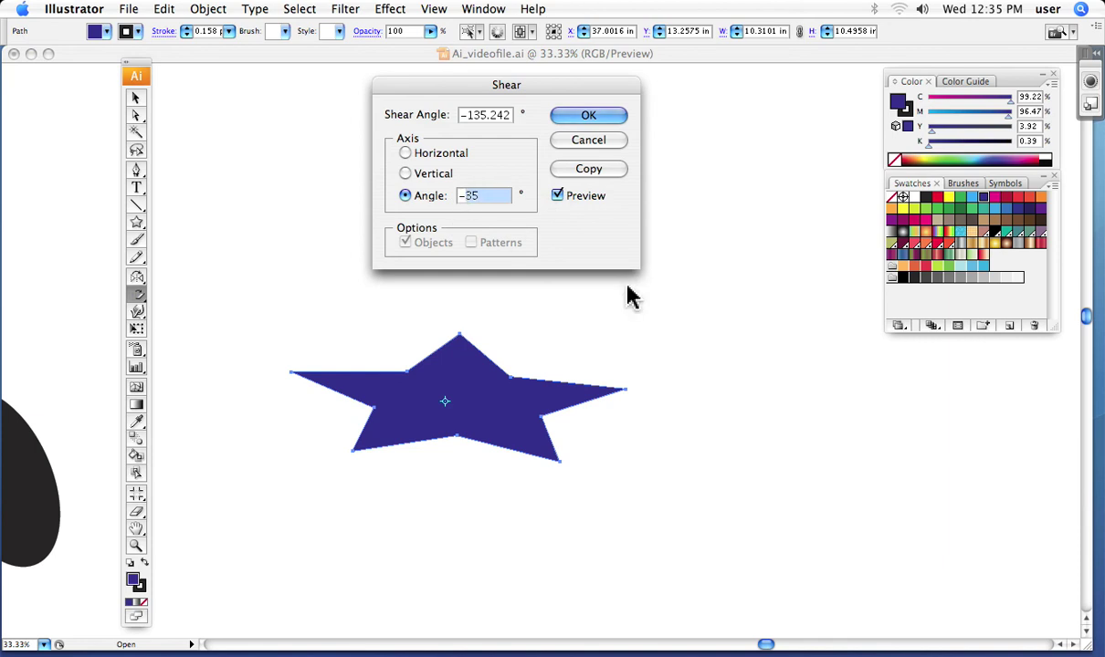
type("34")
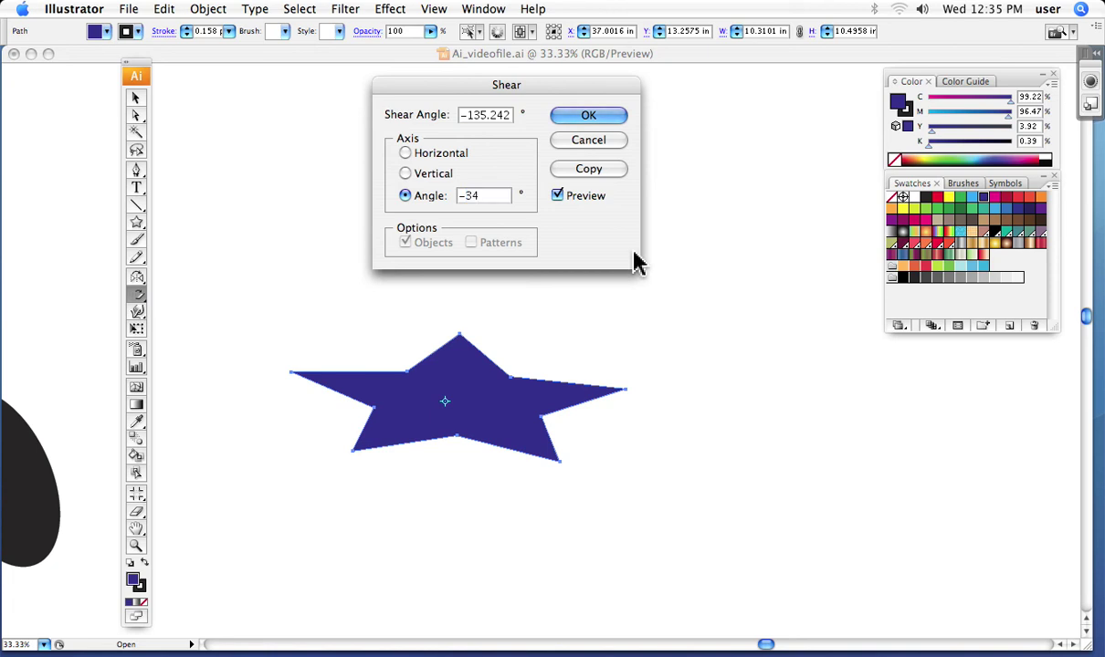
left_click(558, 198)
left_click(558, 197)
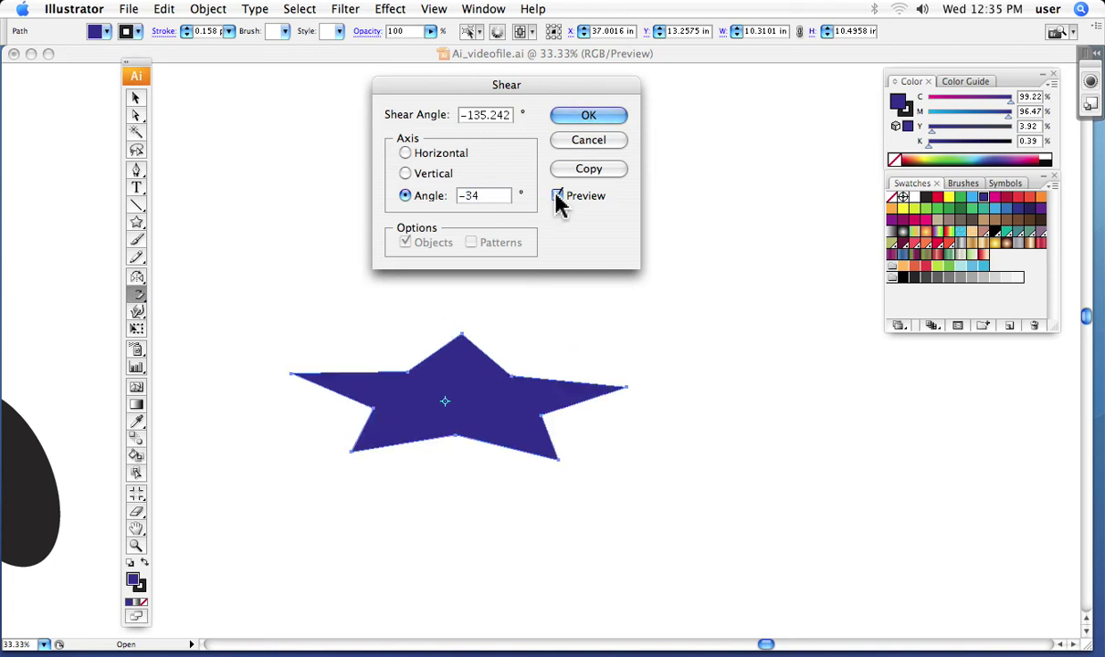
left_click_drag(505, 116, 471, 119)
type("134")
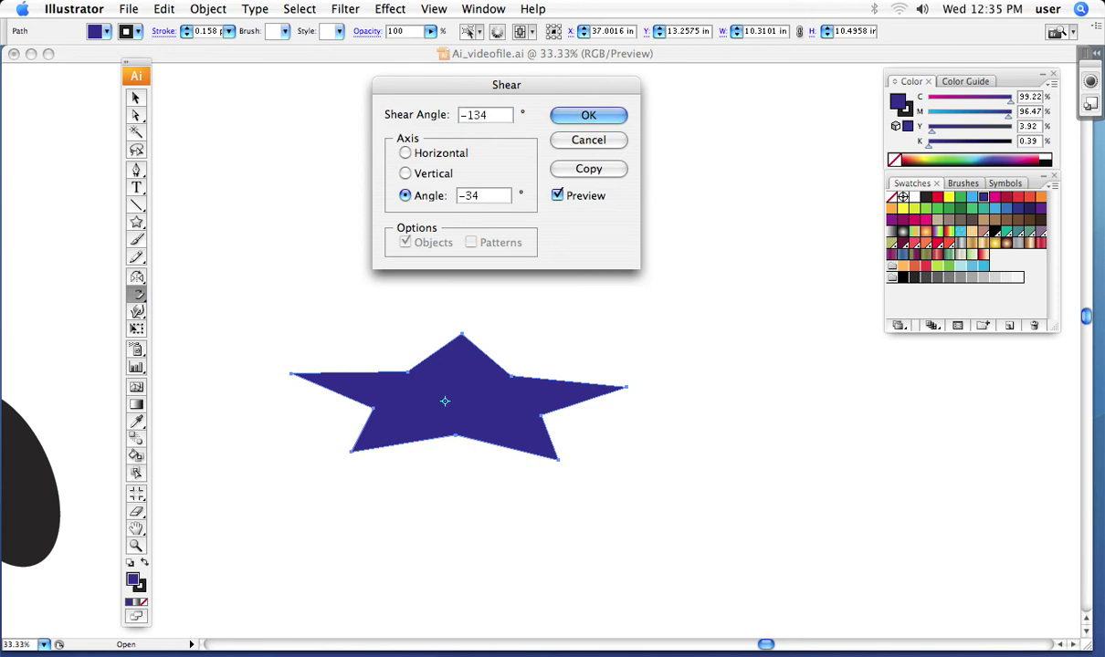
left_click(558, 197)
left_click(559, 197)
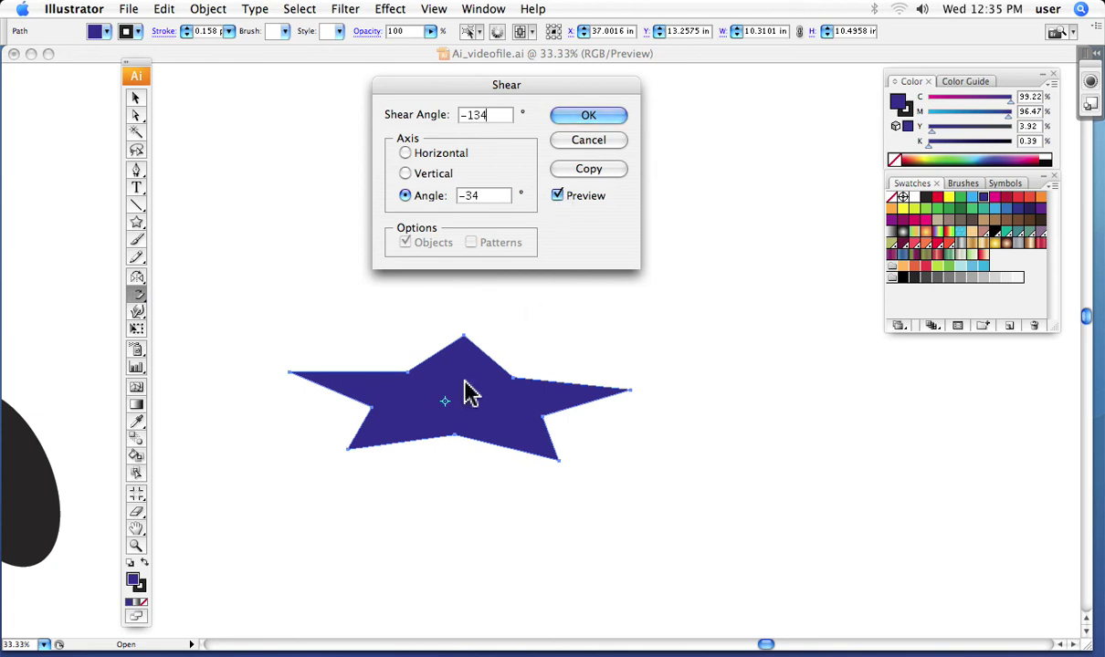
- Make a yellow-green sheared copy of the star and send it to the back
left_click(571, 174)
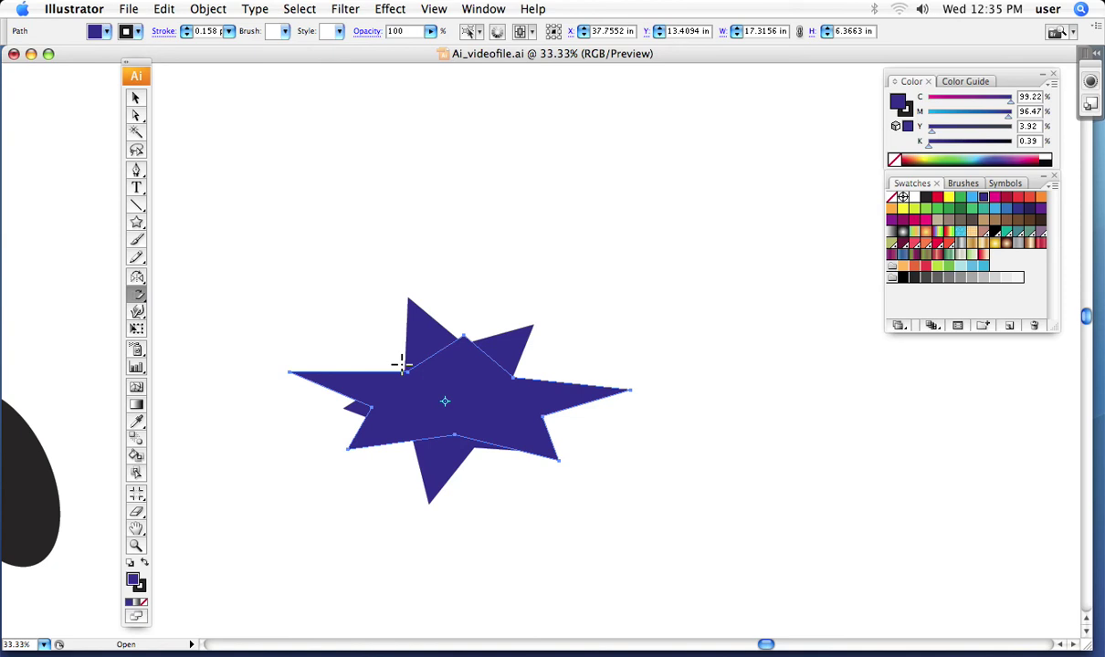
left_click(914, 209)
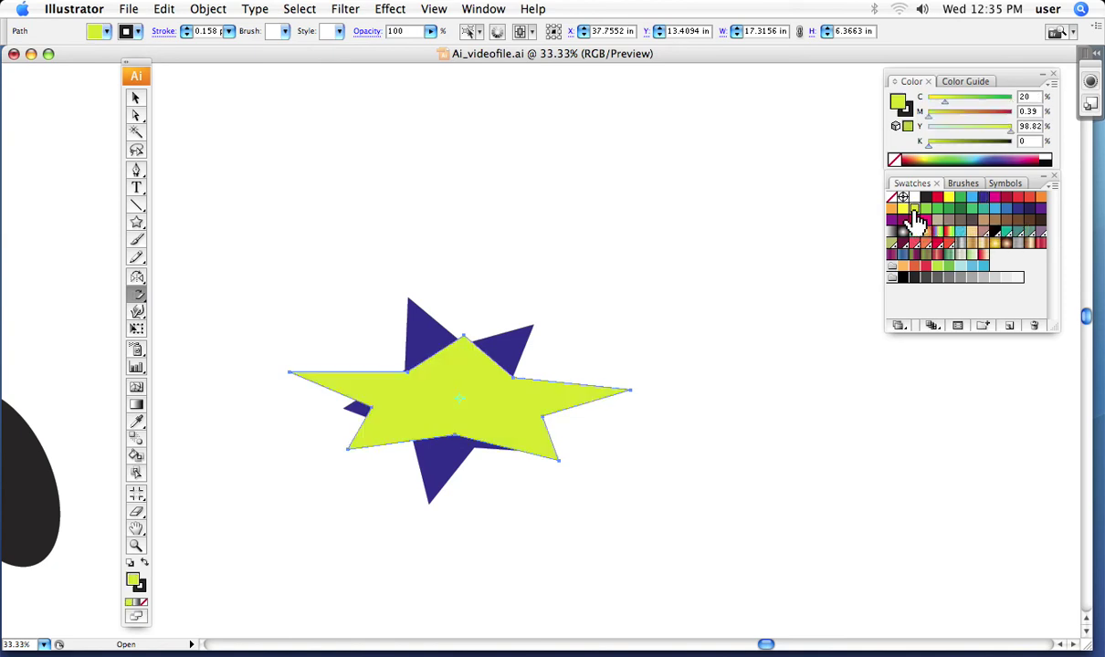
left_click(307, 11)
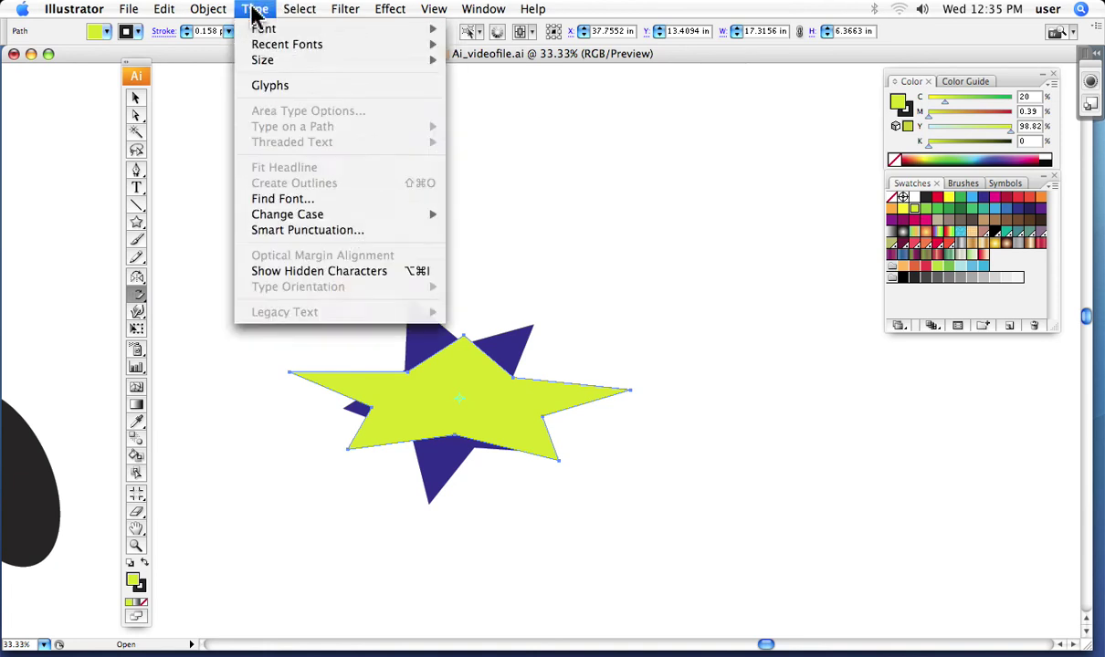
mouse_move(208, 9)
mouse_move(229, 46)
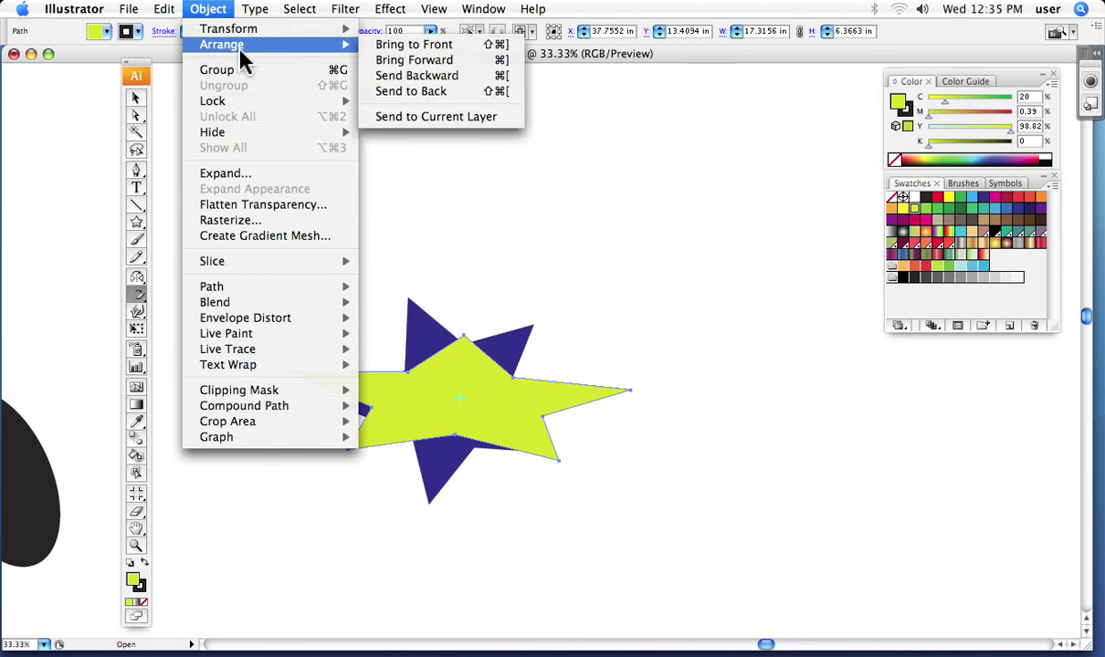
left_click(382, 92)
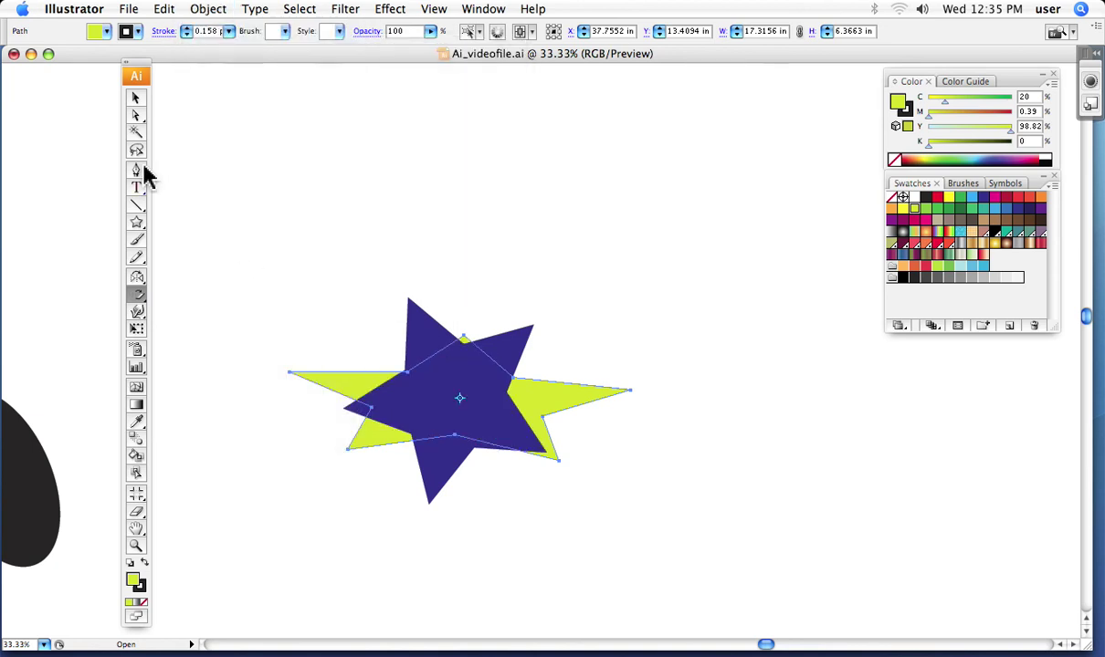
- Offset the yellow-green copy down-right of the blue star as a shadow and deselect
left_click(136, 99)
left_click_drag(514, 420, 660, 540)
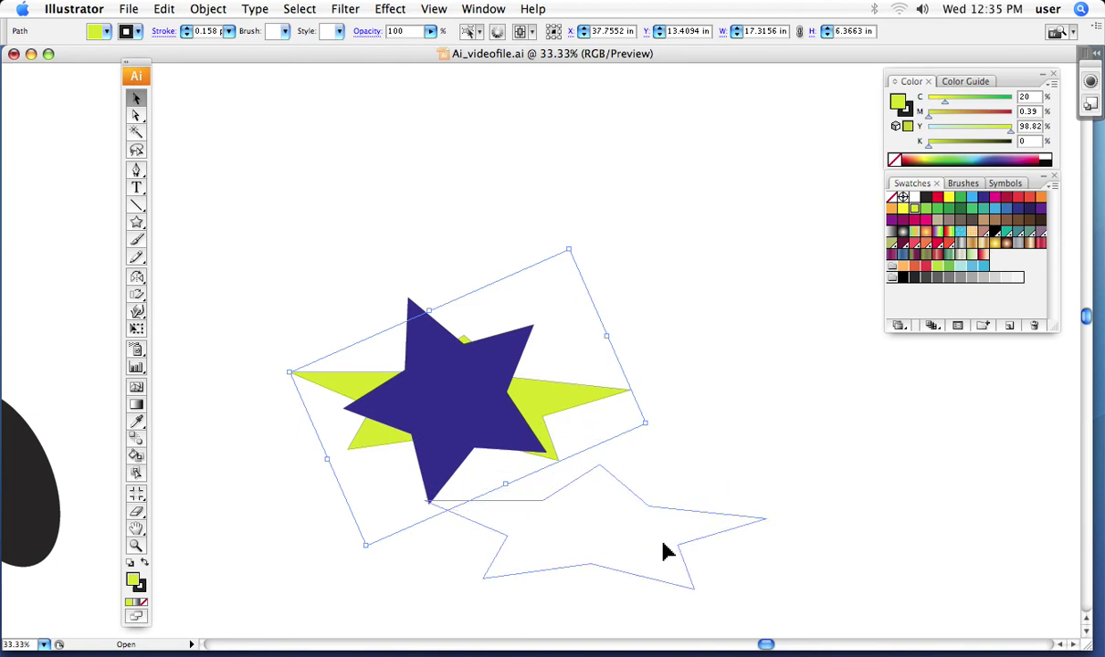
left_click_drag(665, 552, 639, 518)
left_click(758, 347)
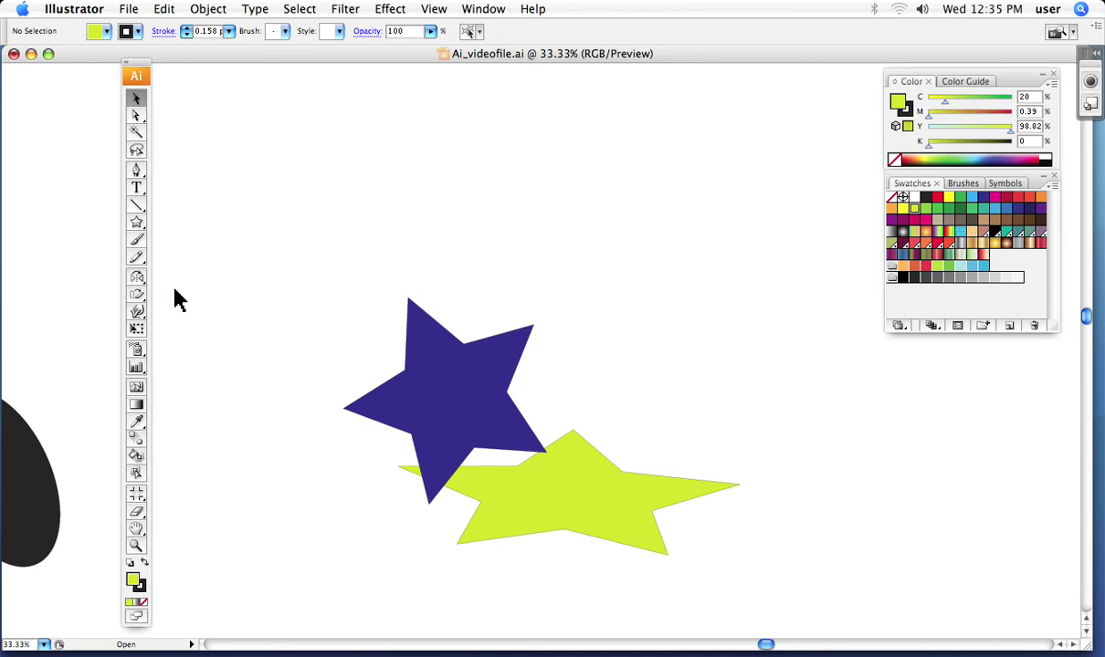
- Select the blue star and reopen Object > Transform > Shear, previewing the -134° shear on a -34° axis
left_click(136, 225)
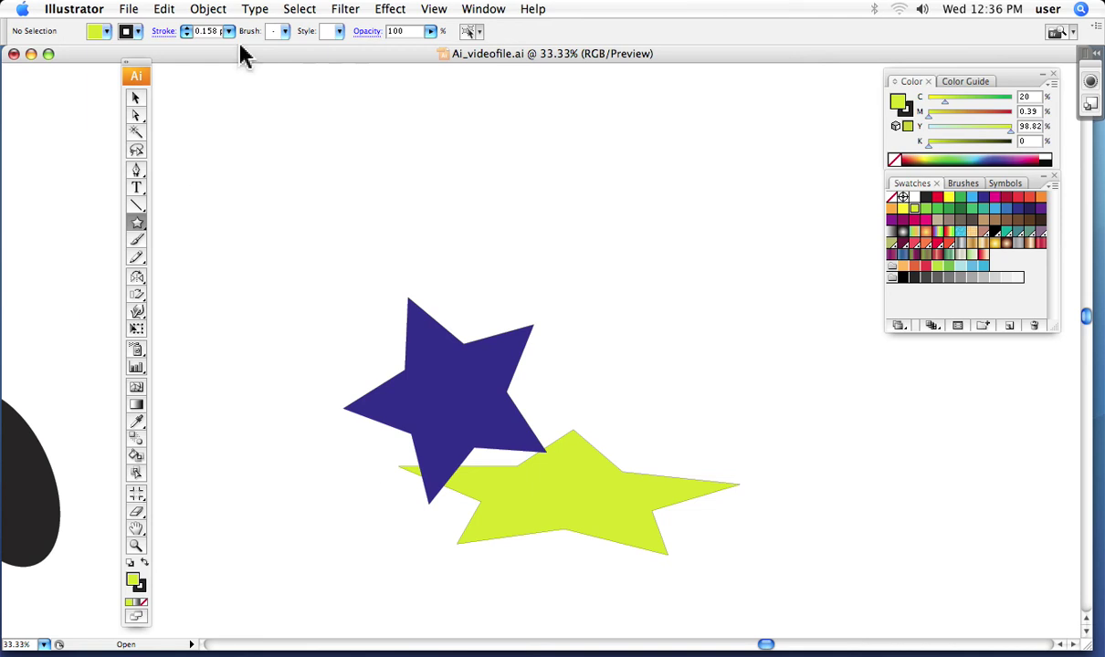
left_click(211, 11)
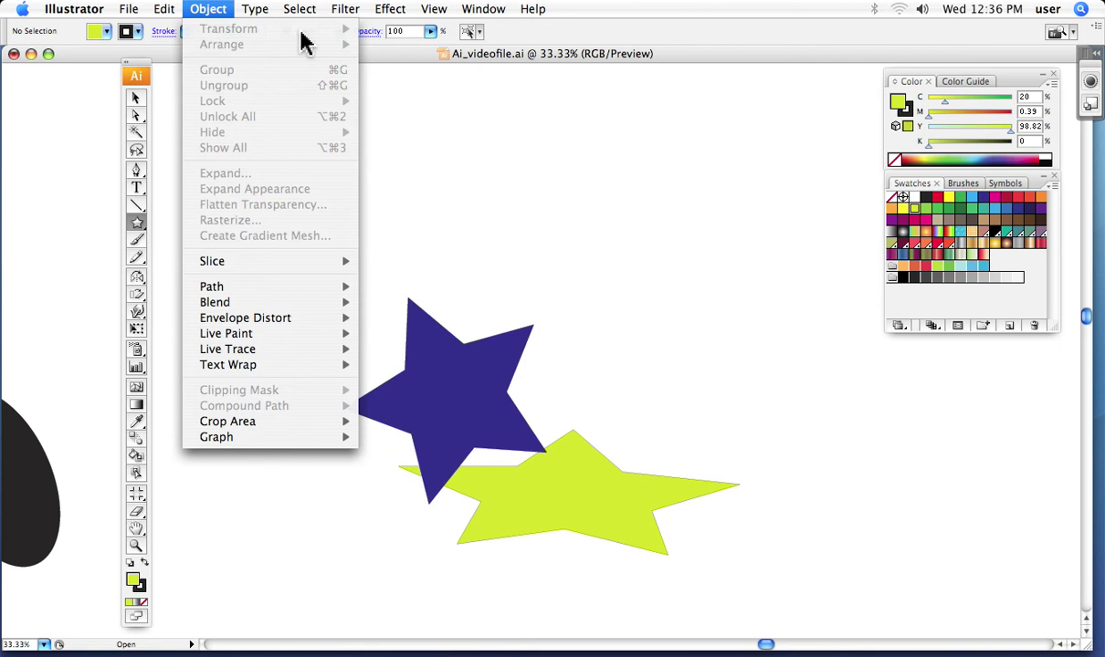
left_click(138, 233)
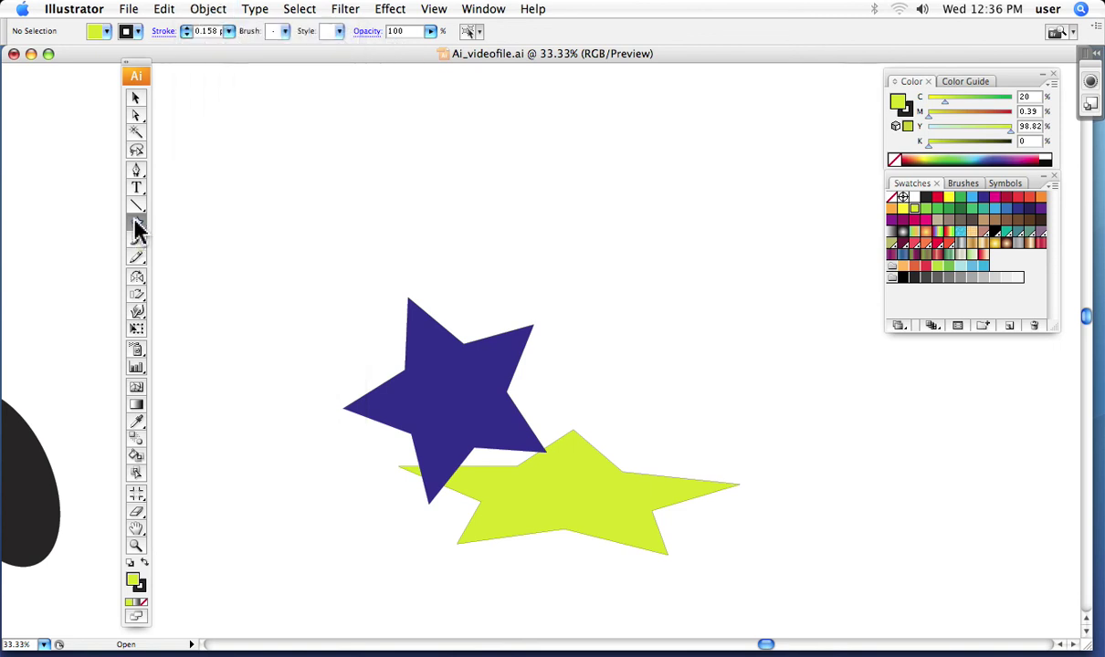
left_click(137, 226)
left_click(407, 411, "super")
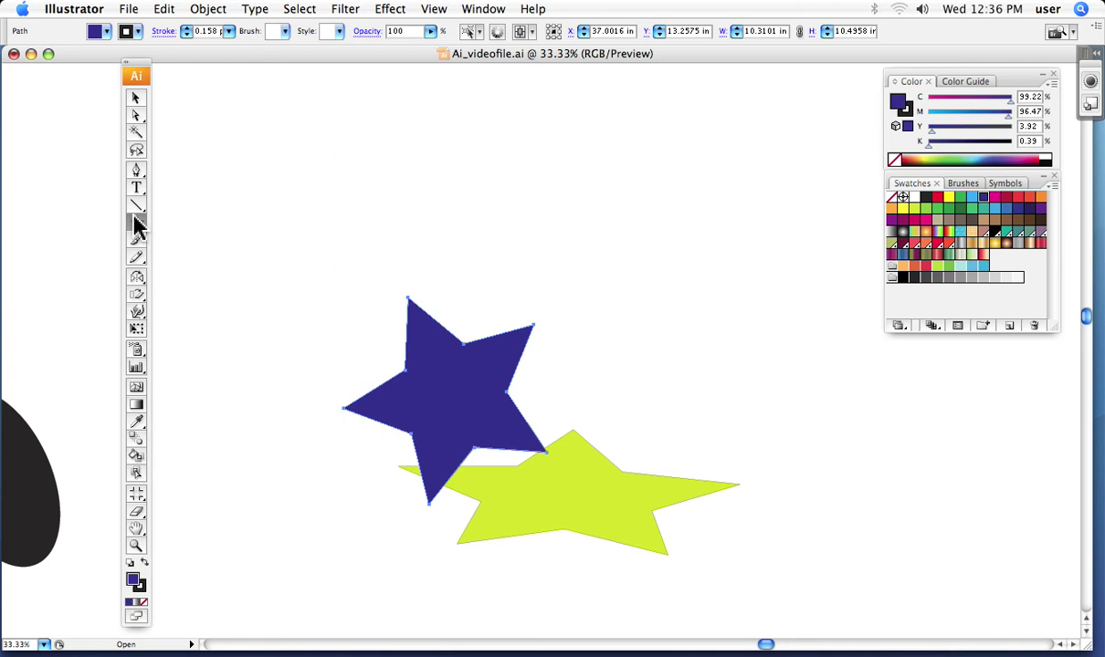
left_click(203, 9)
mouse_move(217, 48)
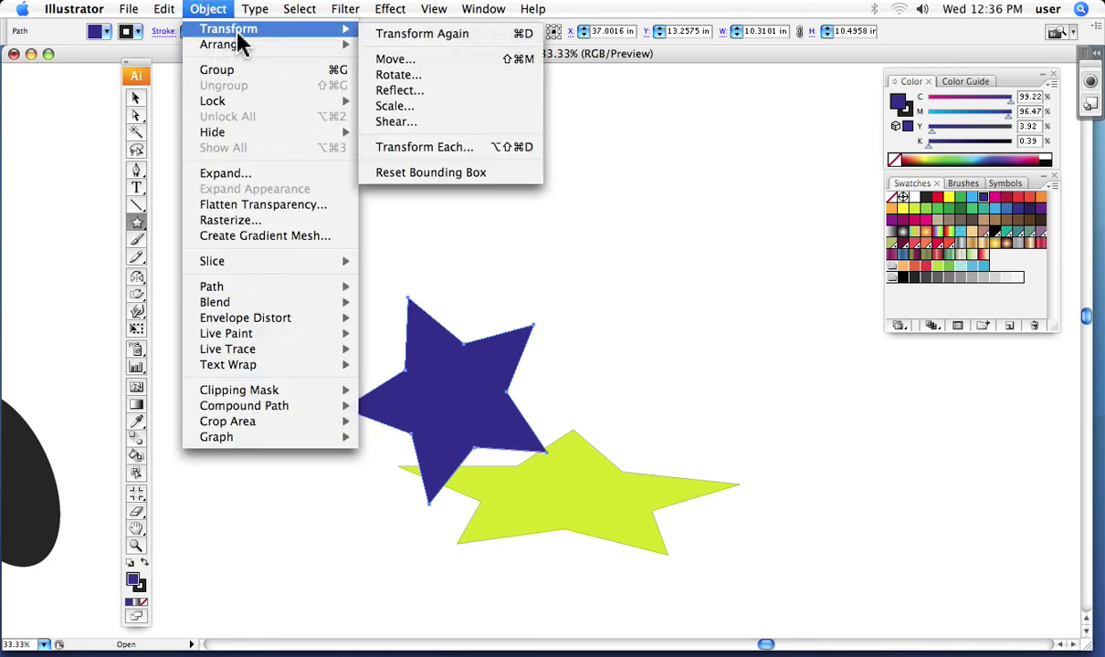
mouse_move(283, 41)
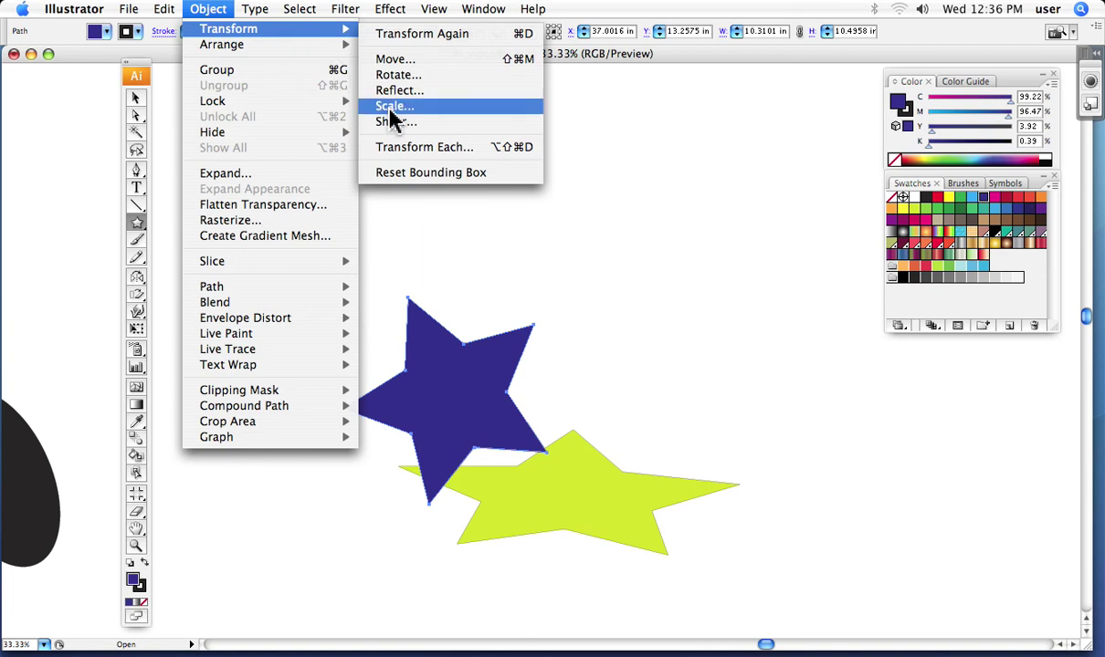
left_click(406, 132)
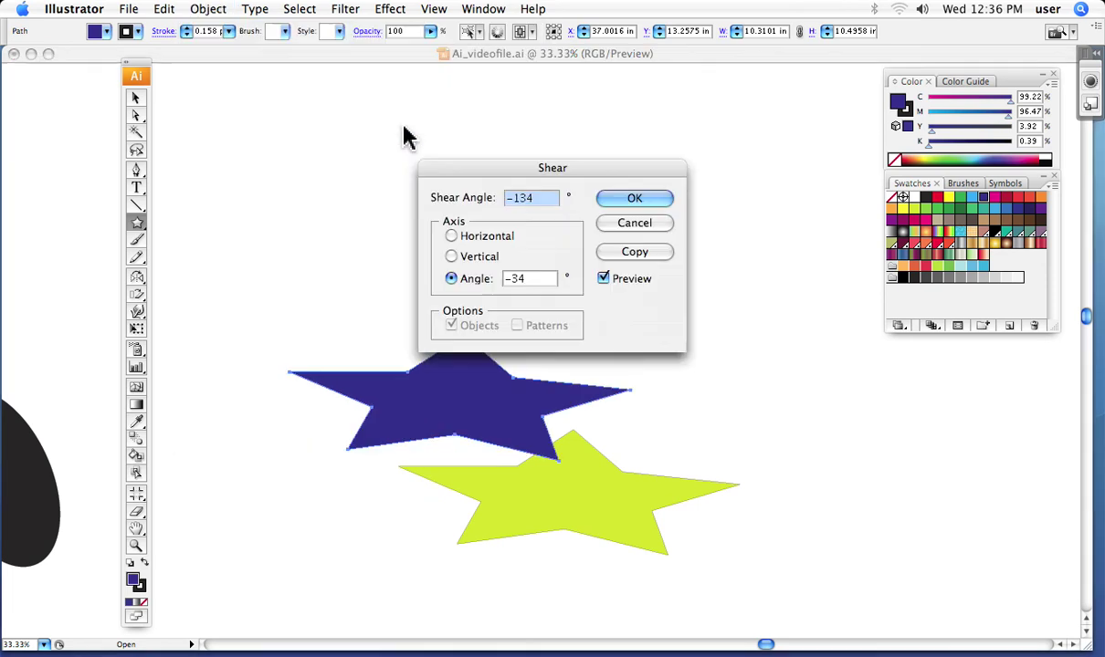